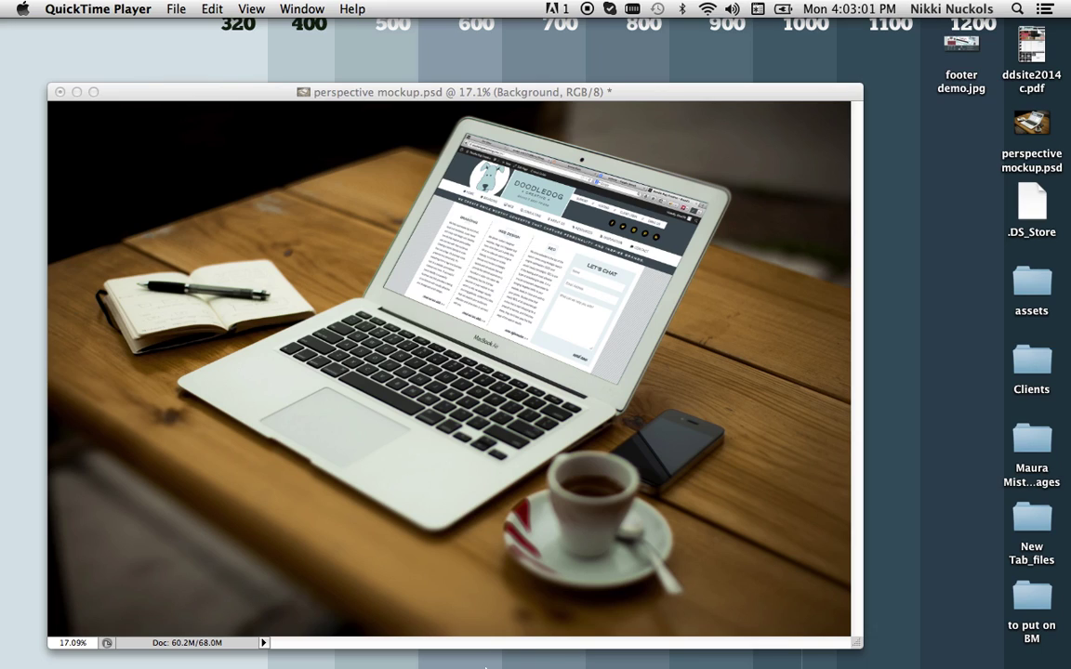
- Bring the Firefox window with the Branding page forward and open a new tab
left_click(707, 651)
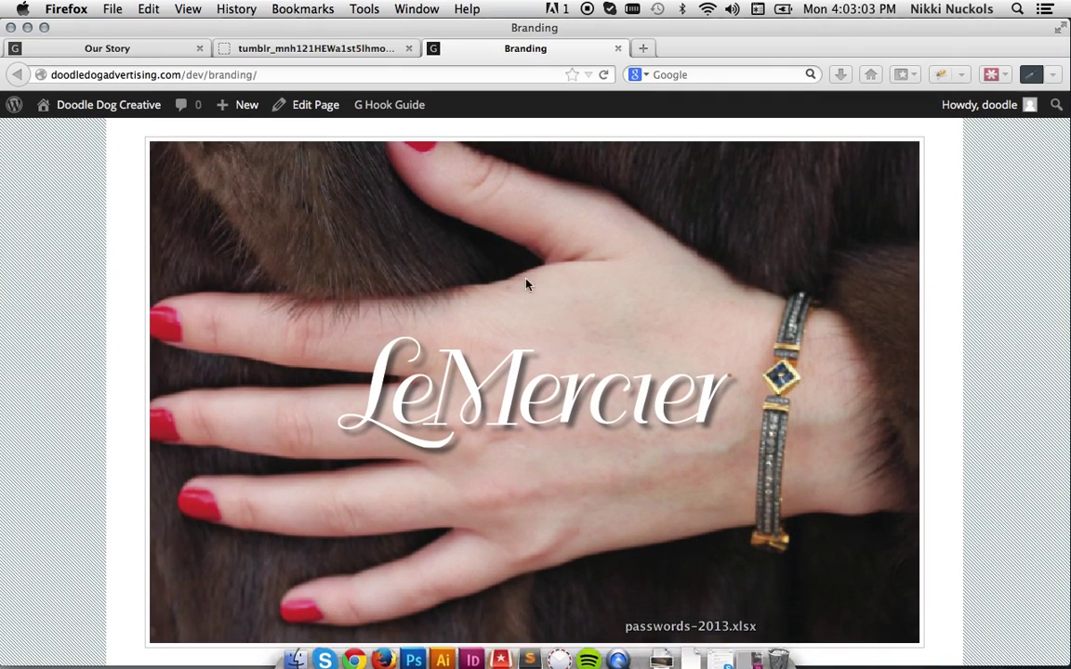
left_click(395, 33)
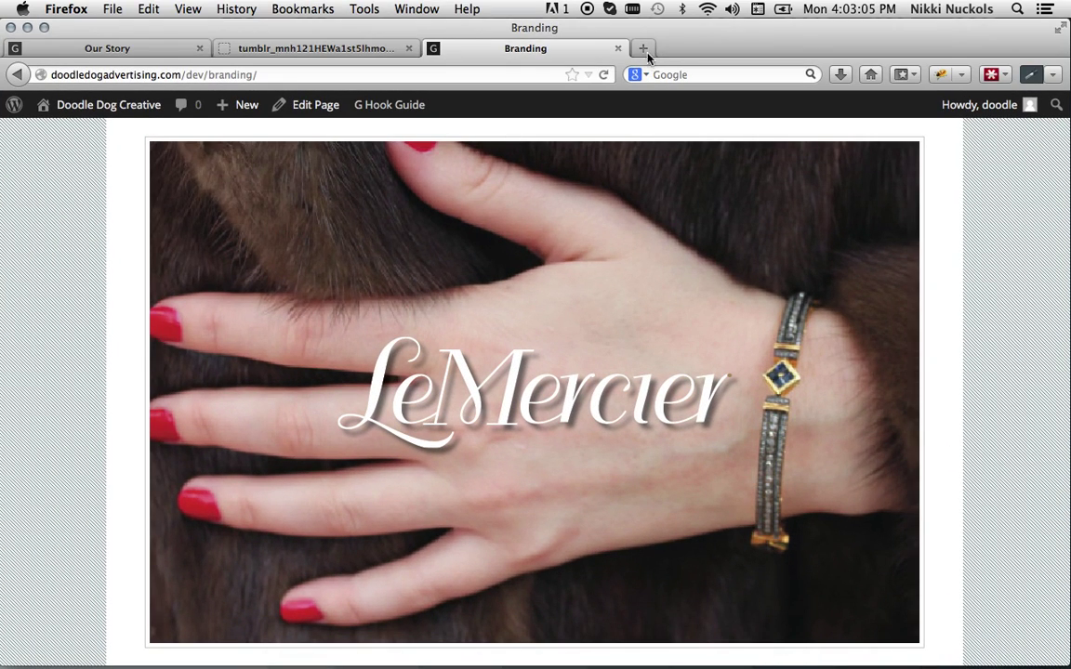
left_click(642, 49)
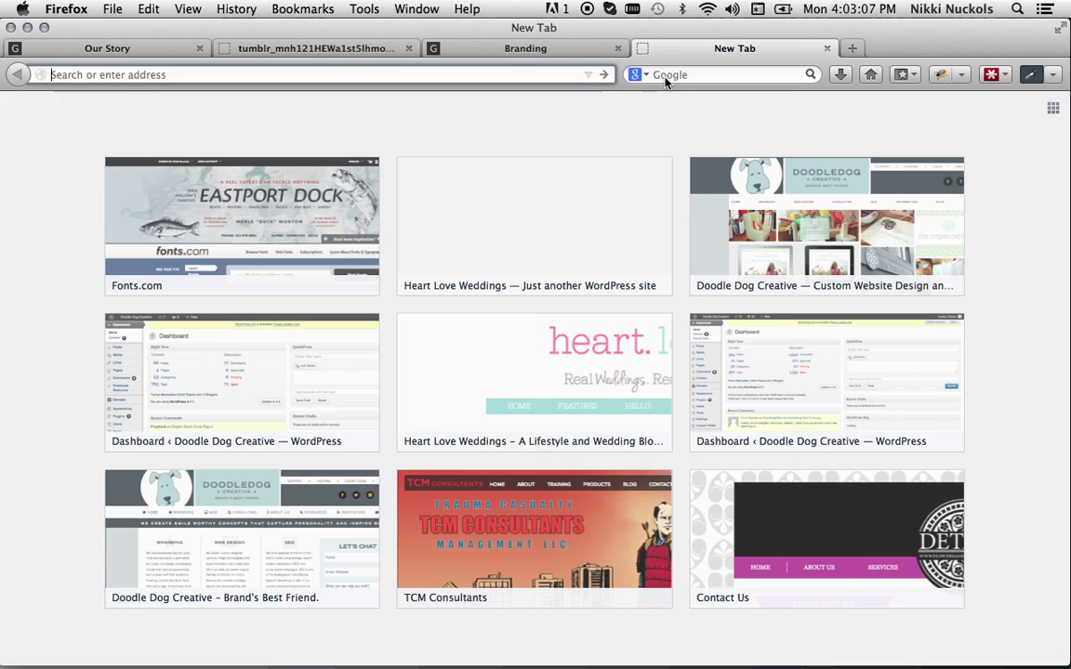
- Search Google for 'site:unsplach.com' and switch to image results
left_click(667, 76)
type("site:")
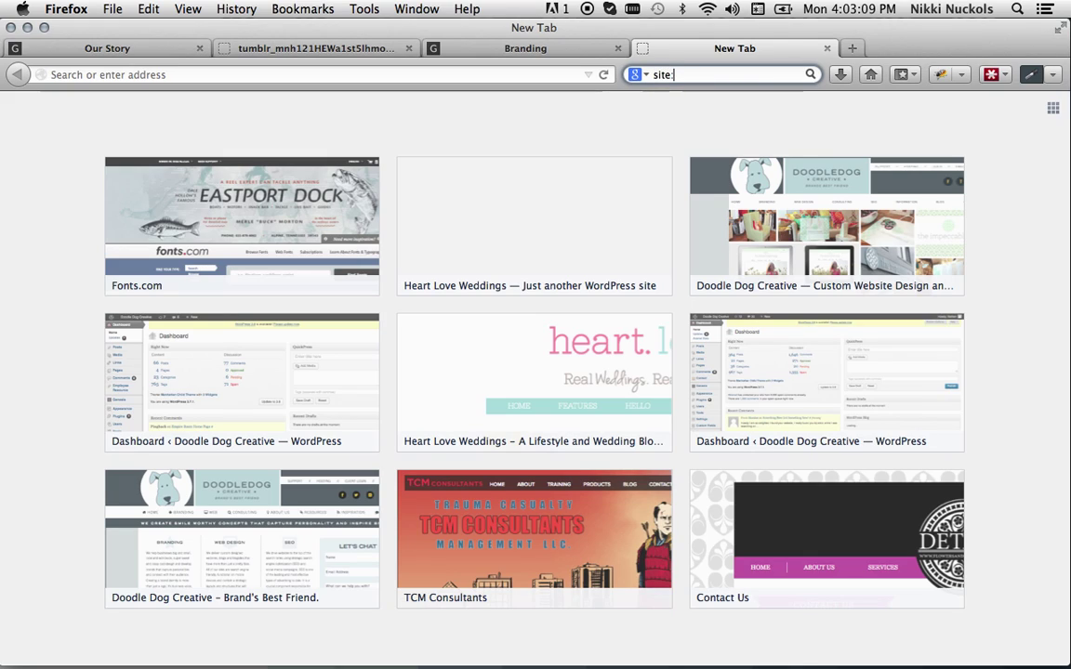
type("unsplac")
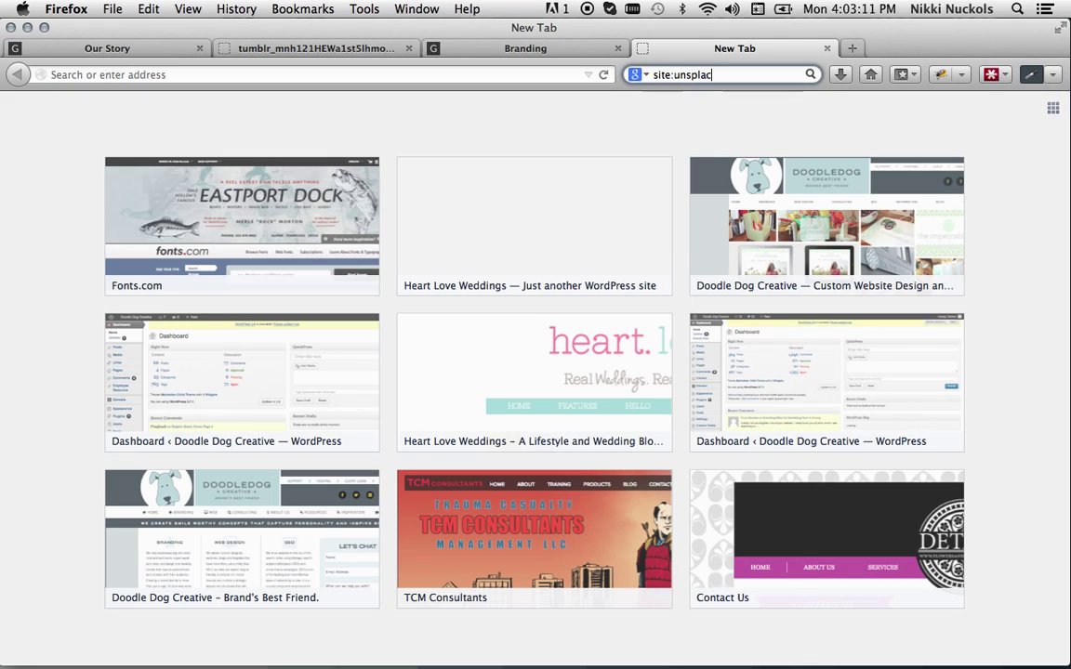
key("BackSpace")
type("sh.com")
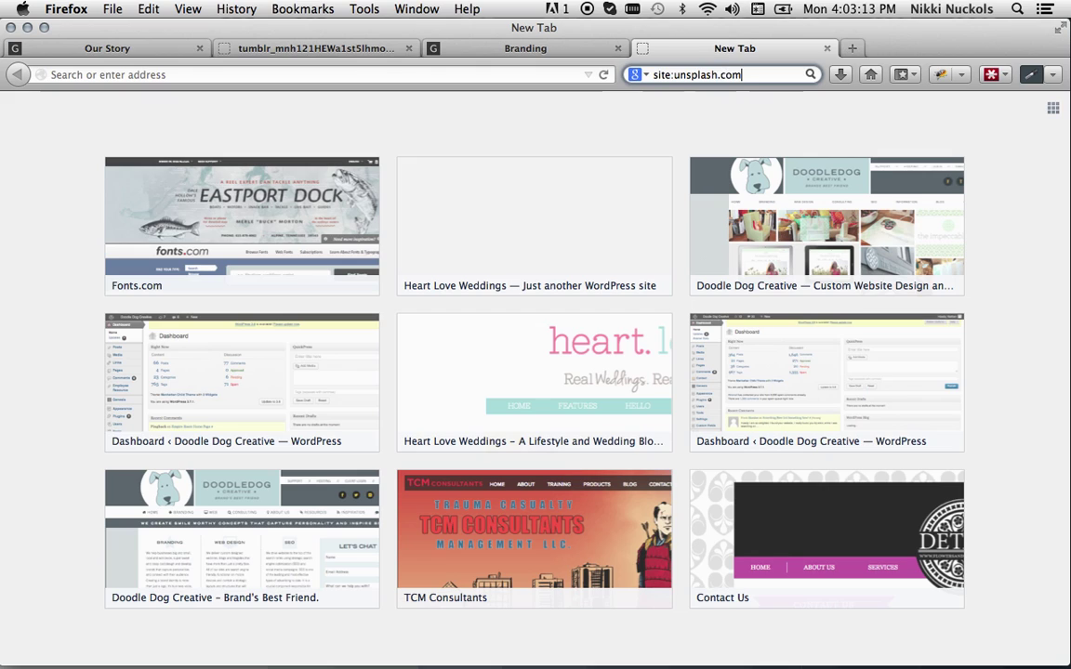
key("Return")
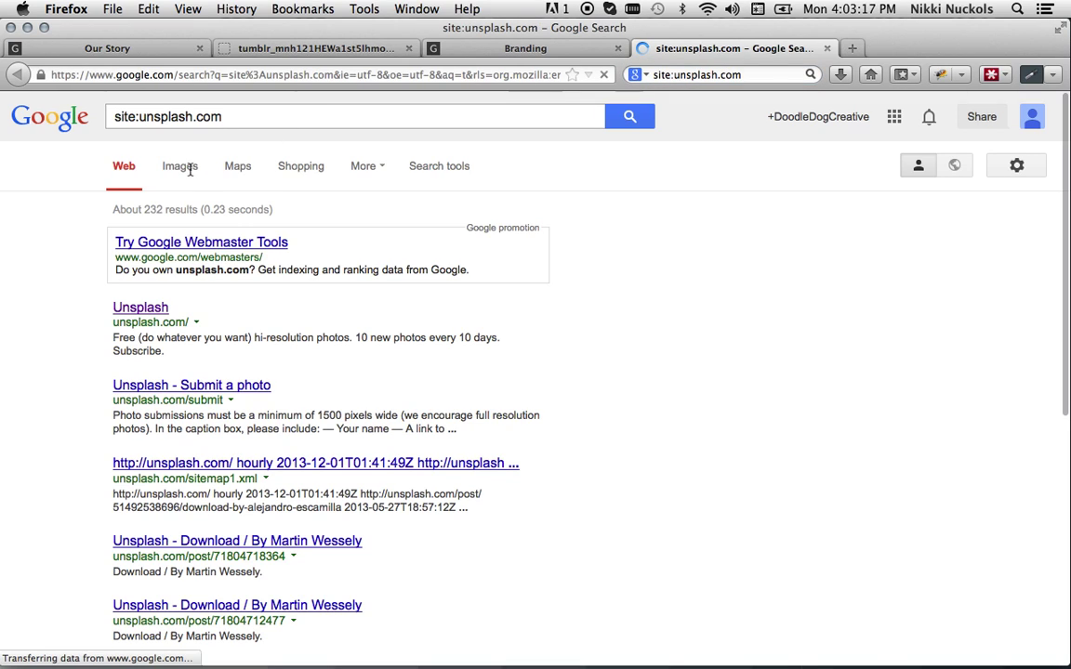
left_click(191, 175)
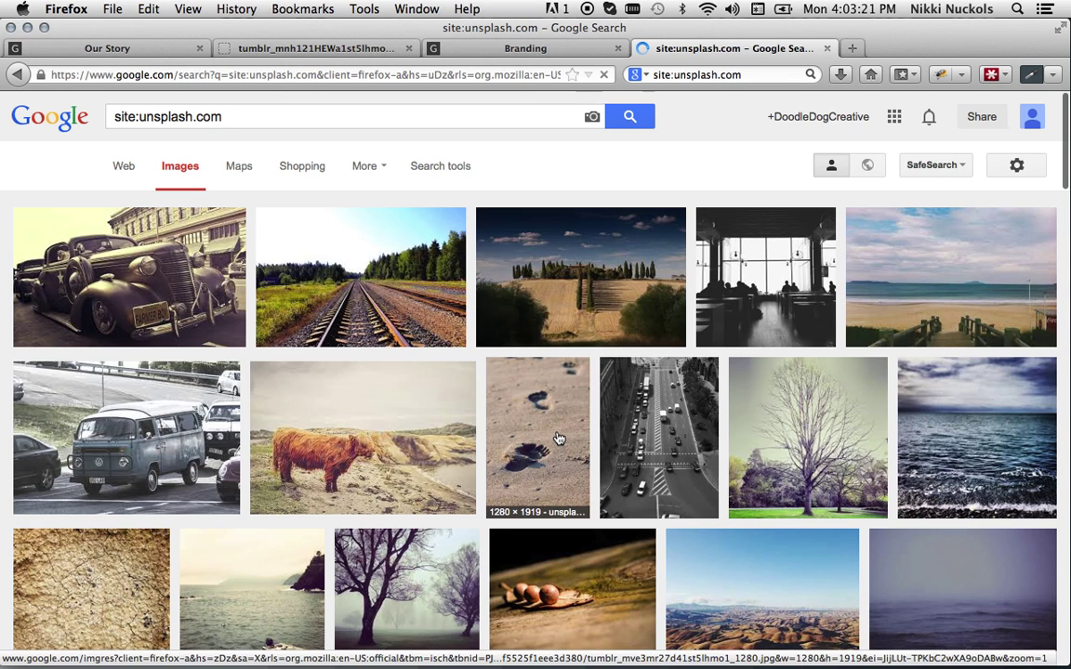
- Browse the unsplash results and preview two laptop-on-desk photos, then close the preview
scroll(559, 438, "down", 10)
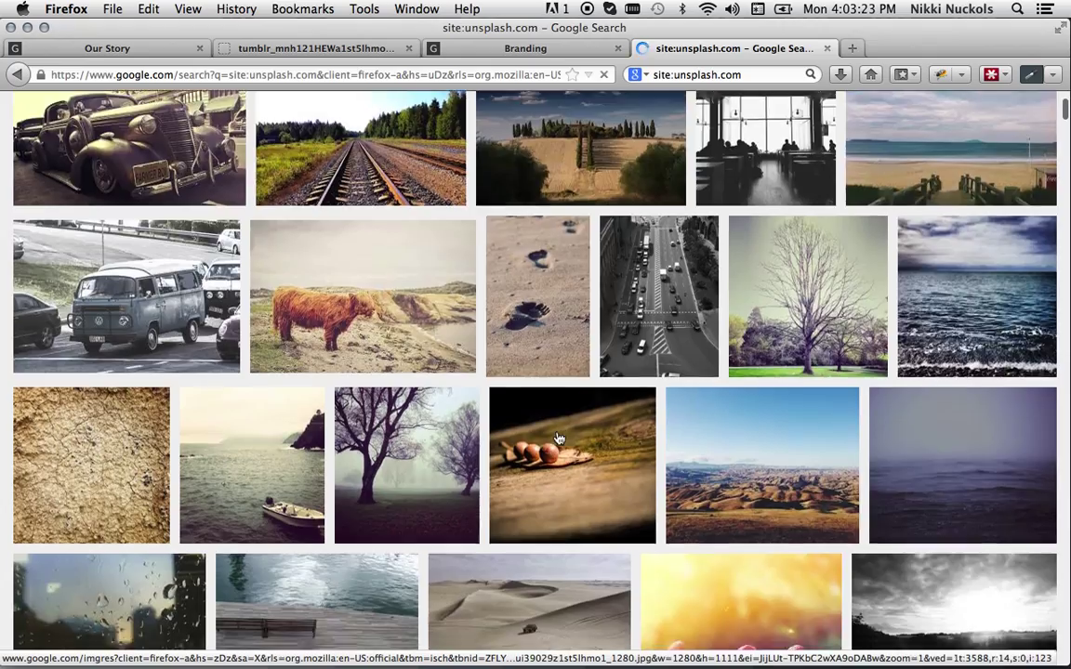
scroll(558, 438, "down", 20)
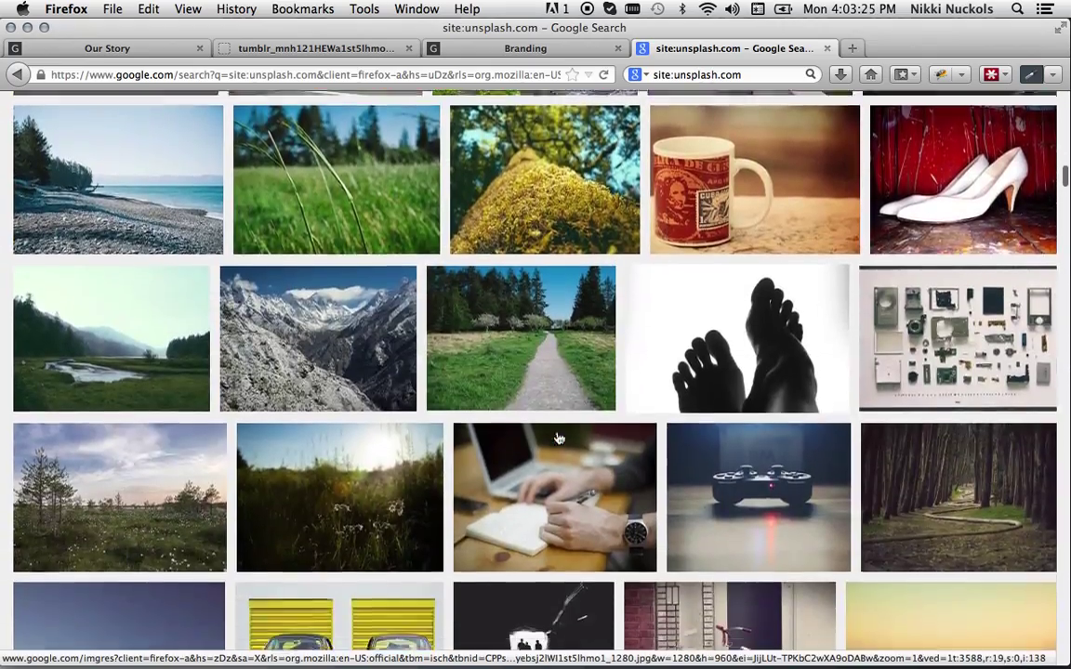
scroll(559, 438, "up", 3)
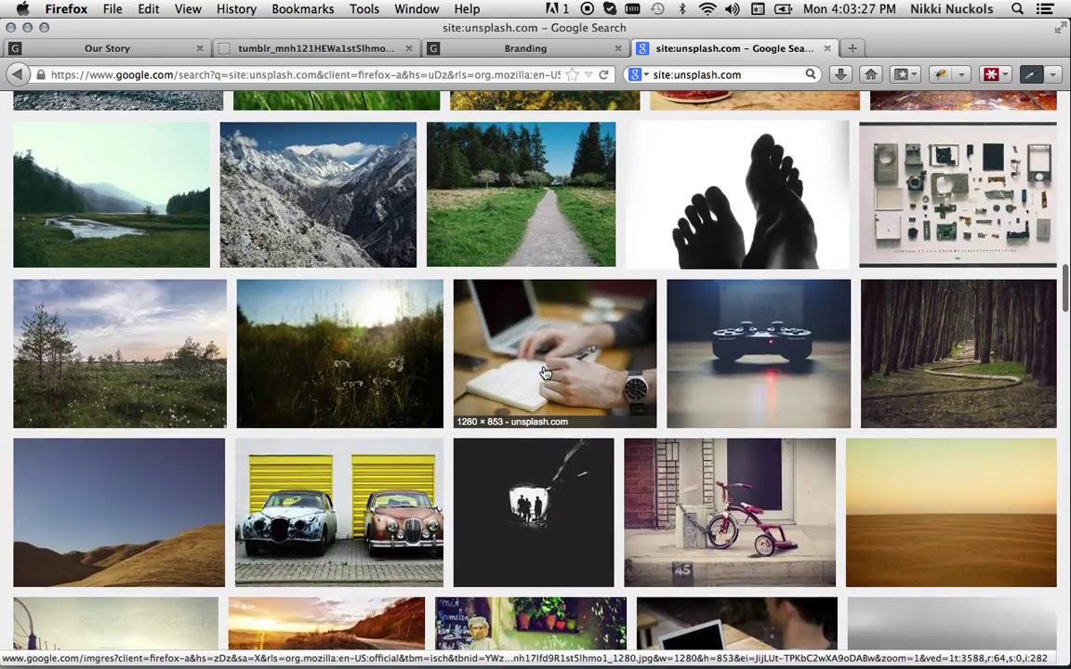
scroll(545, 374, "down", 6)
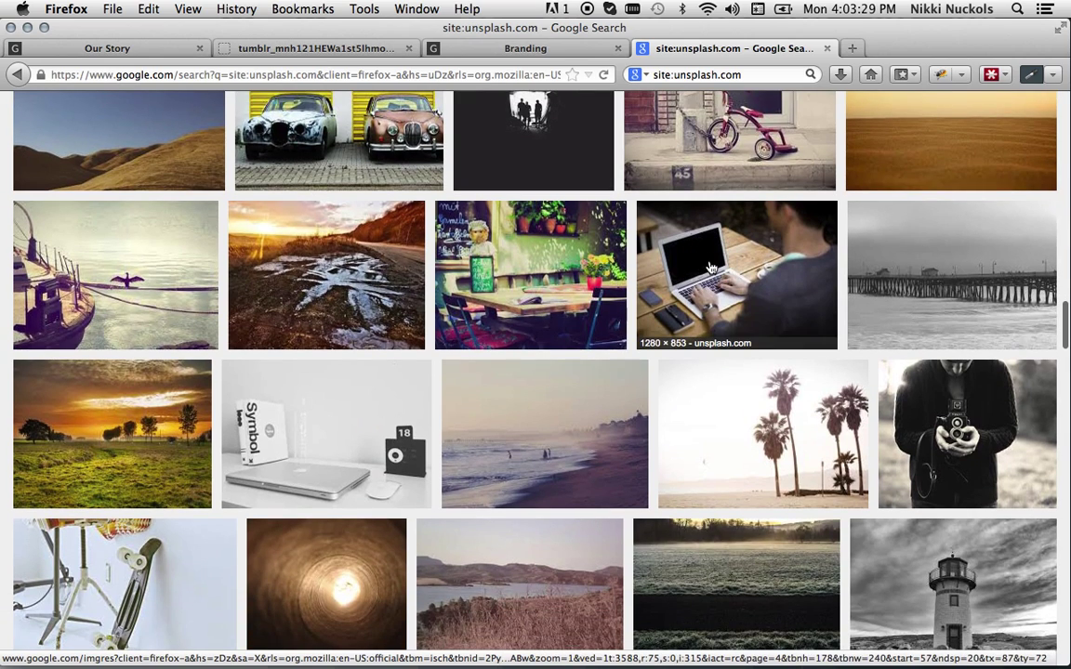
left_click(709, 268)
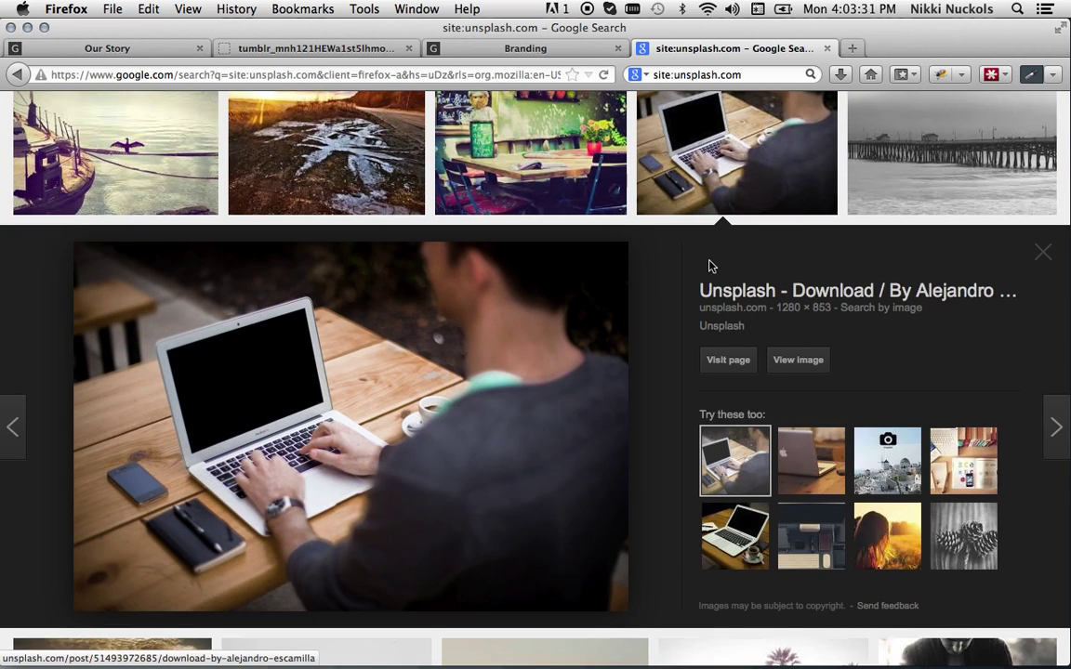
left_click(758, 544)
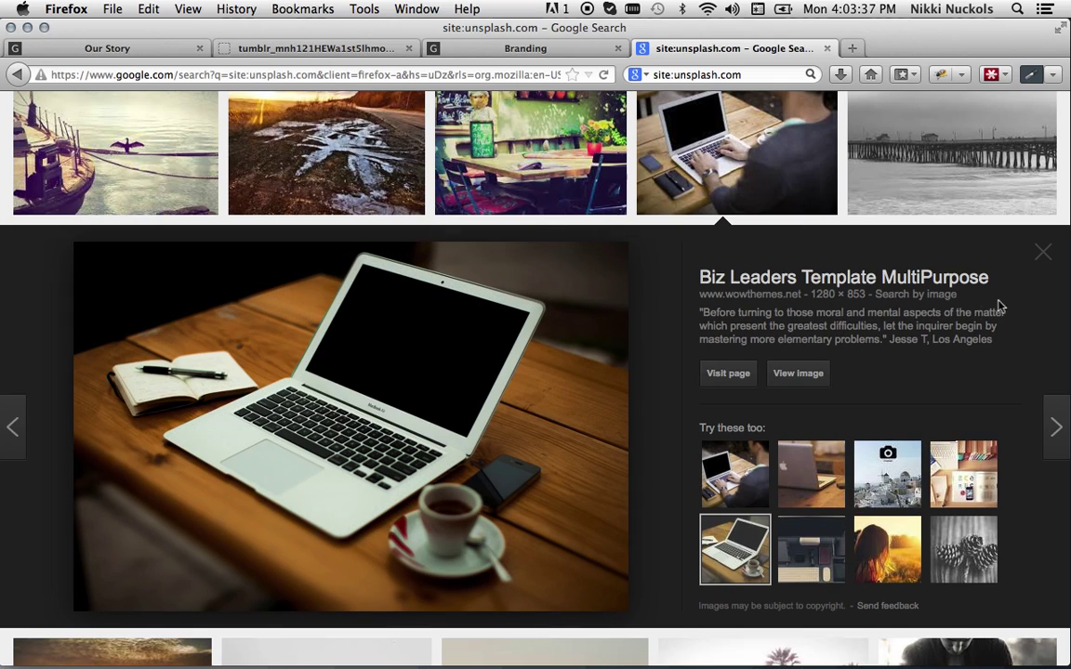
left_click(1048, 254)
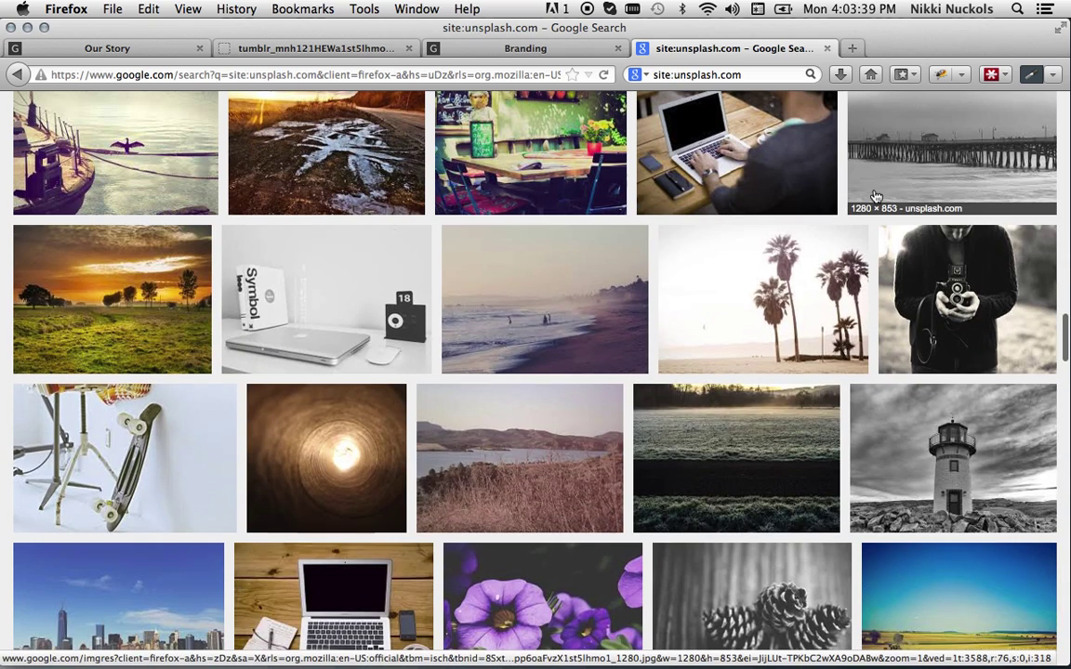
- Scan the remaining results, close the image search tab and return to Photoshop
scroll(873, 196, "down", 10)
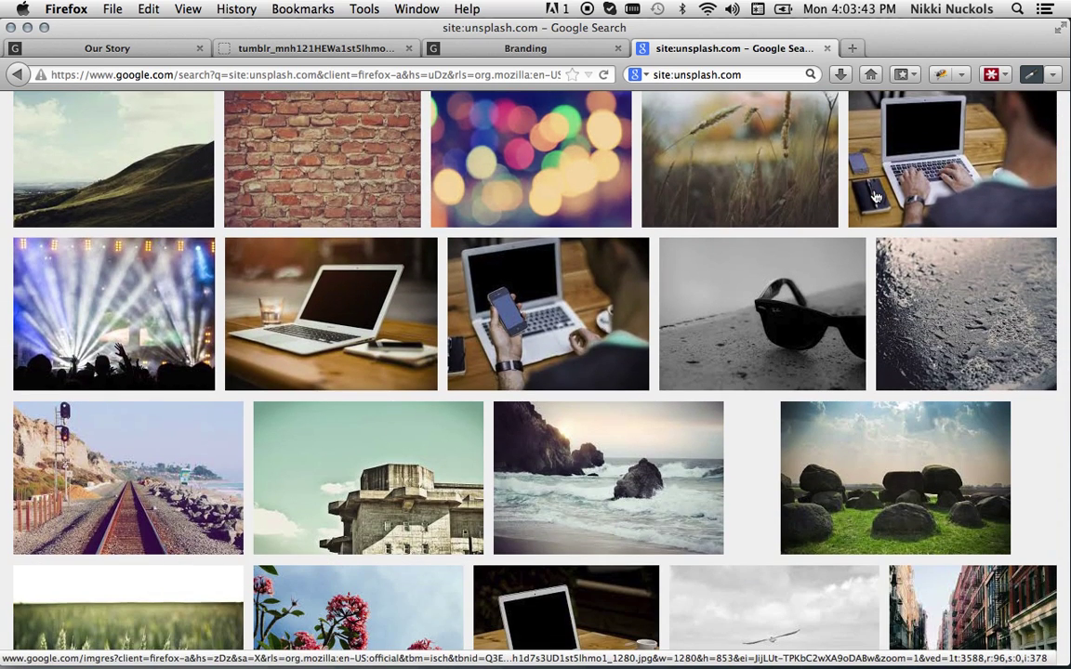
scroll(845, 464, "down", 5)
scroll(844, 478, "up", 2)
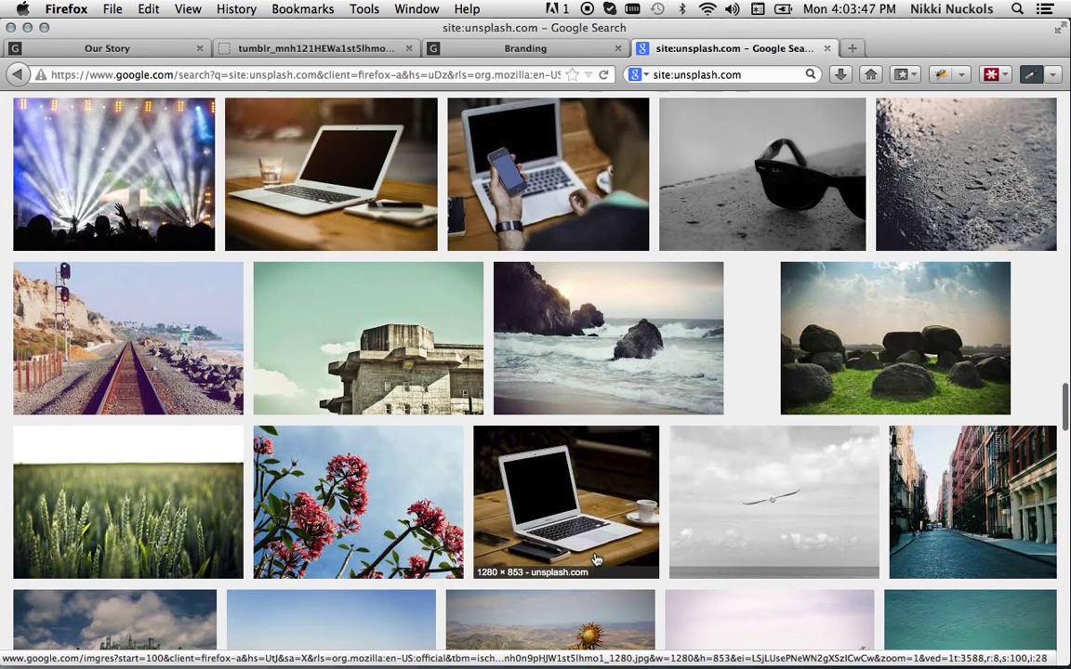
scroll(601, 531, "down", 5)
scroll(600, 531, "up", 5)
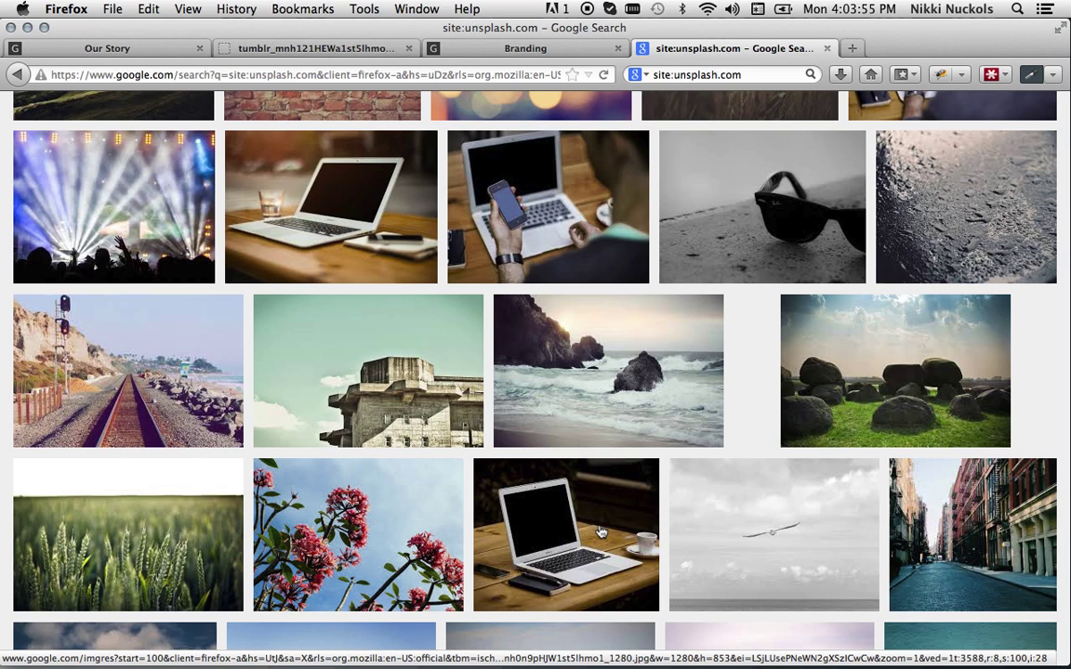
scroll(600, 532, "up", 1)
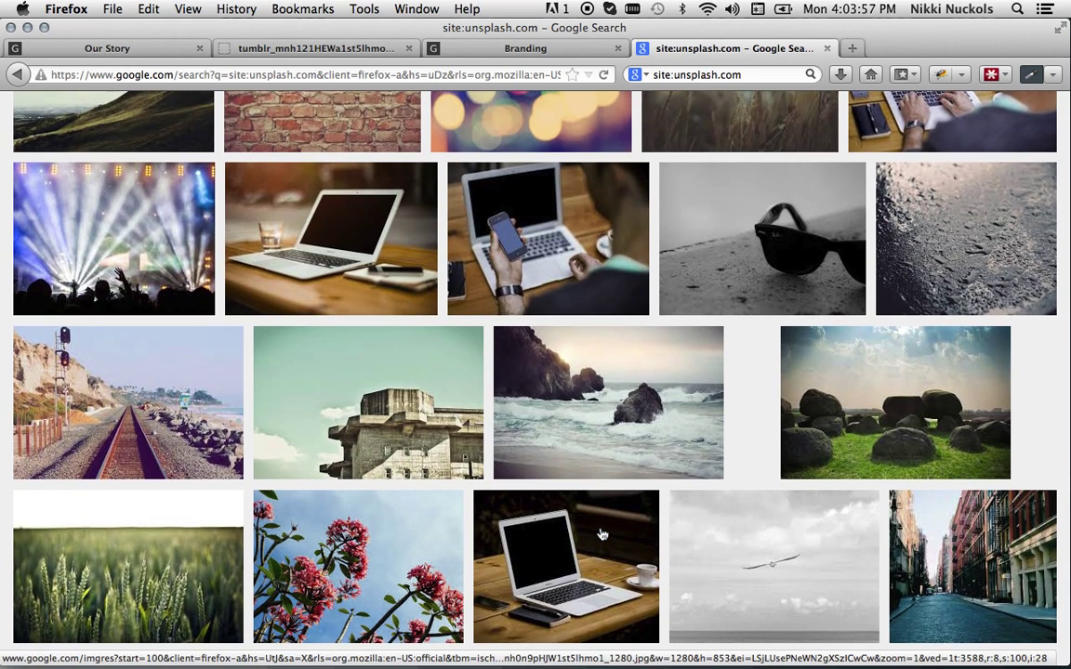
key("super+w")
key("super+Tab")
key("super+Tab")
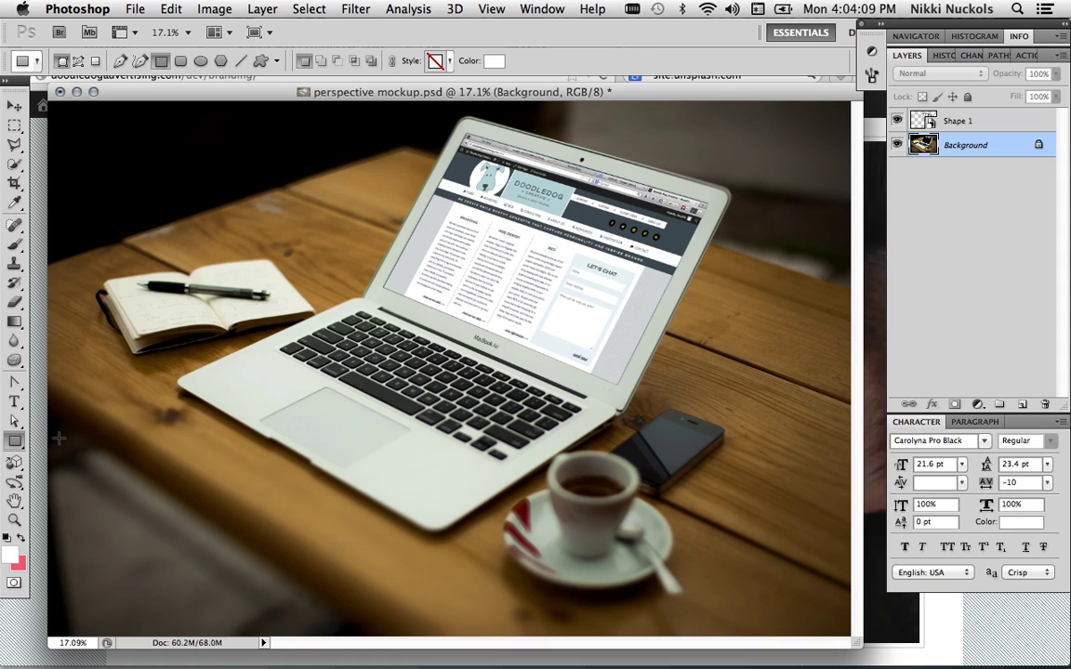
- Draw a white rectangle over the entire desk photo, hide the Shape 1 website layer, and start transforming
left_click(18, 448)
left_click_drag(66, 112, 816, 617)
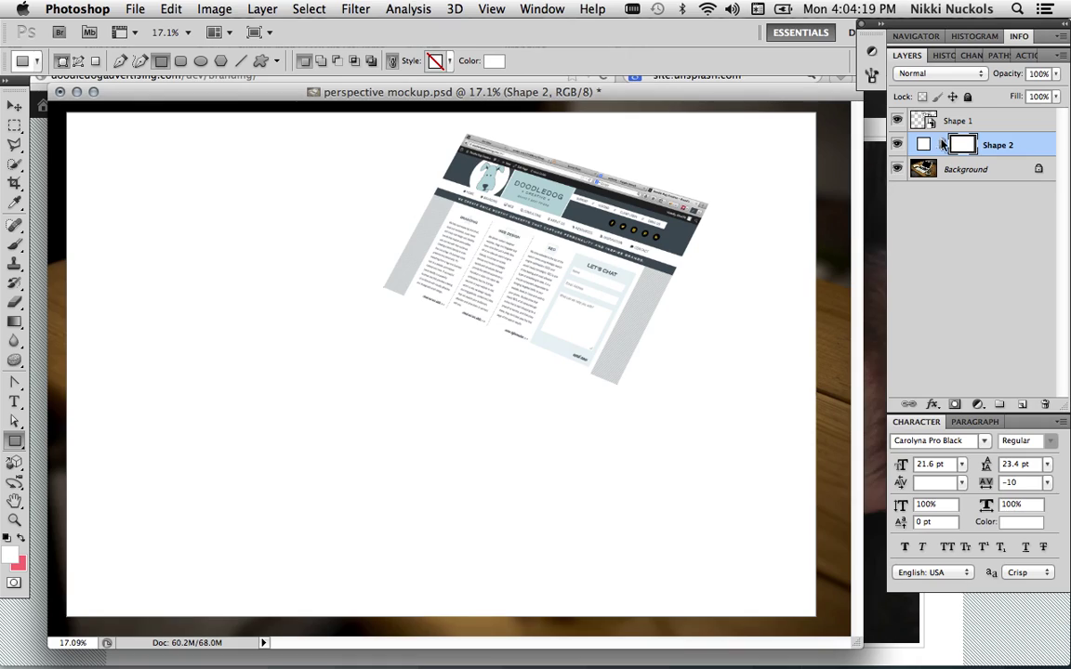
left_click(898, 122)
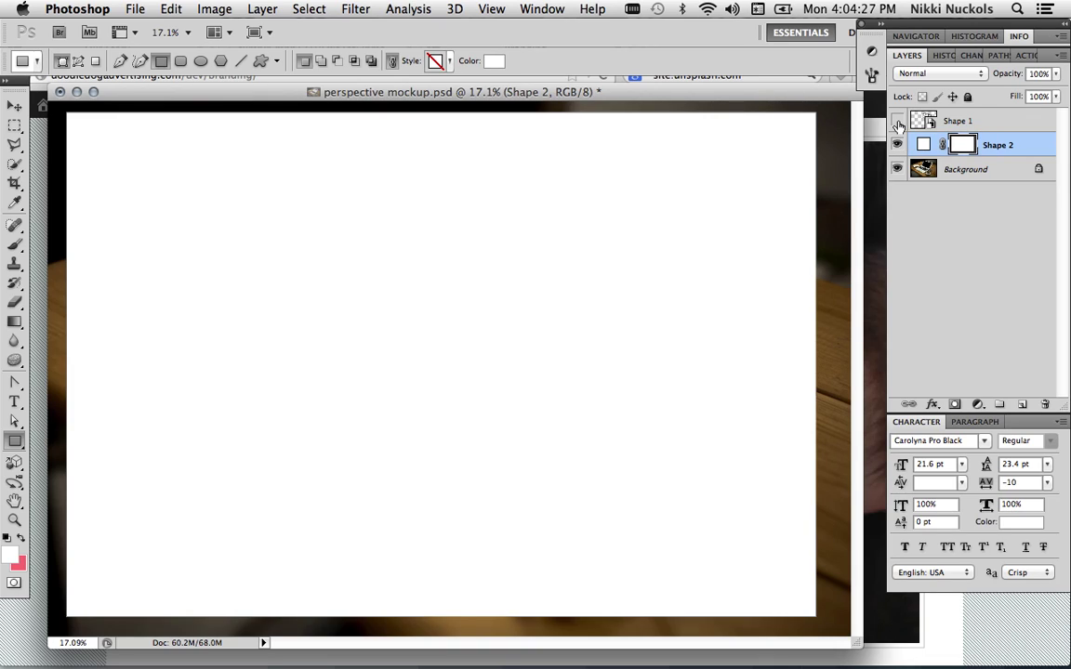
key("super+t")
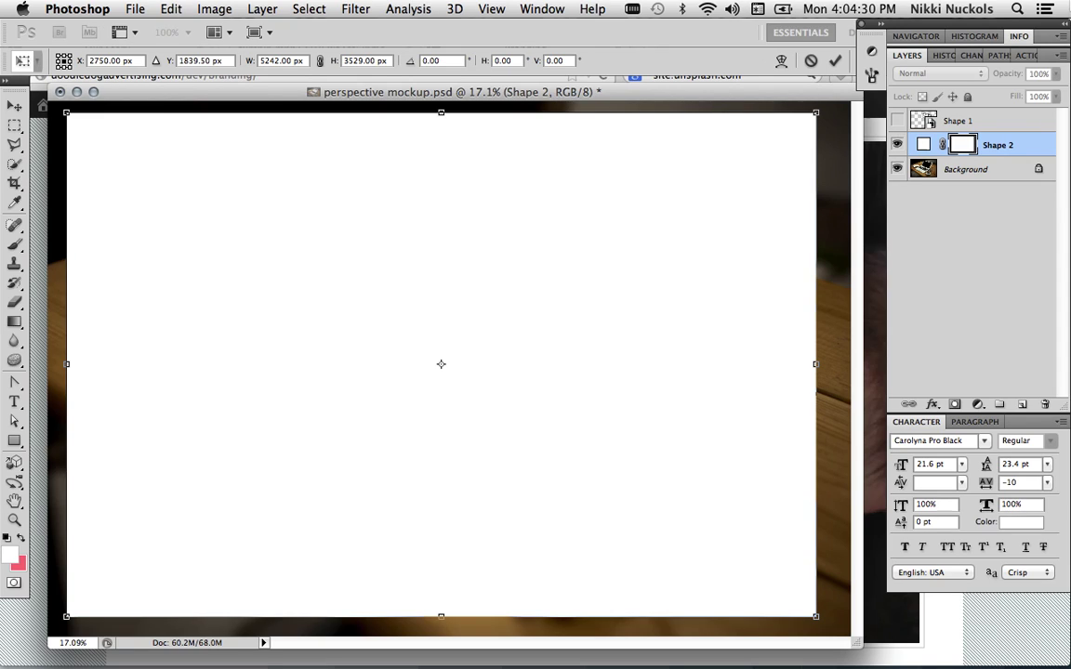
- Briefly hide and reshow the white rectangle to check the photo, then restart its transform
key("Return")
left_click(896, 145)
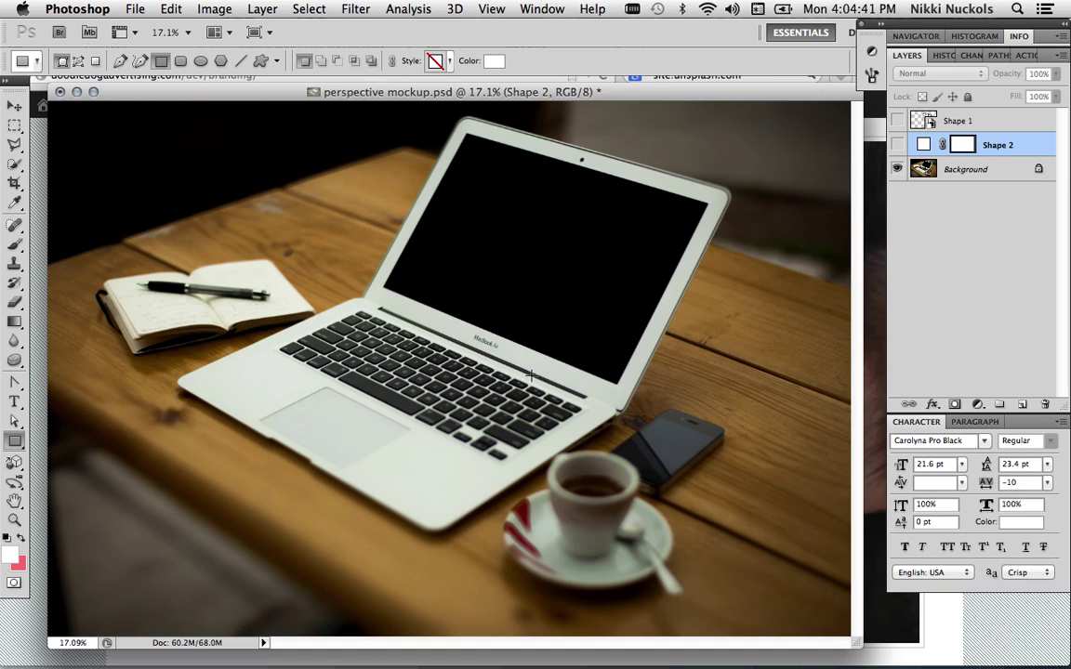
left_click(897, 144)
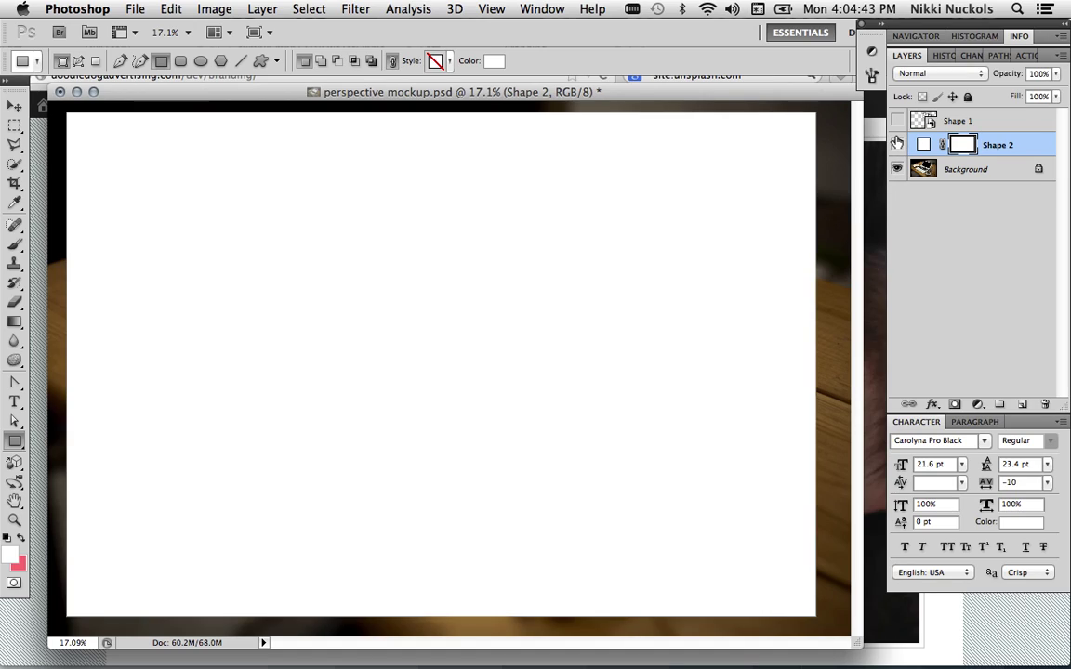
key("super+t")
- Size the white rectangle to 1440 px by 900 px and move it above the notebook
left_click(263, 61)
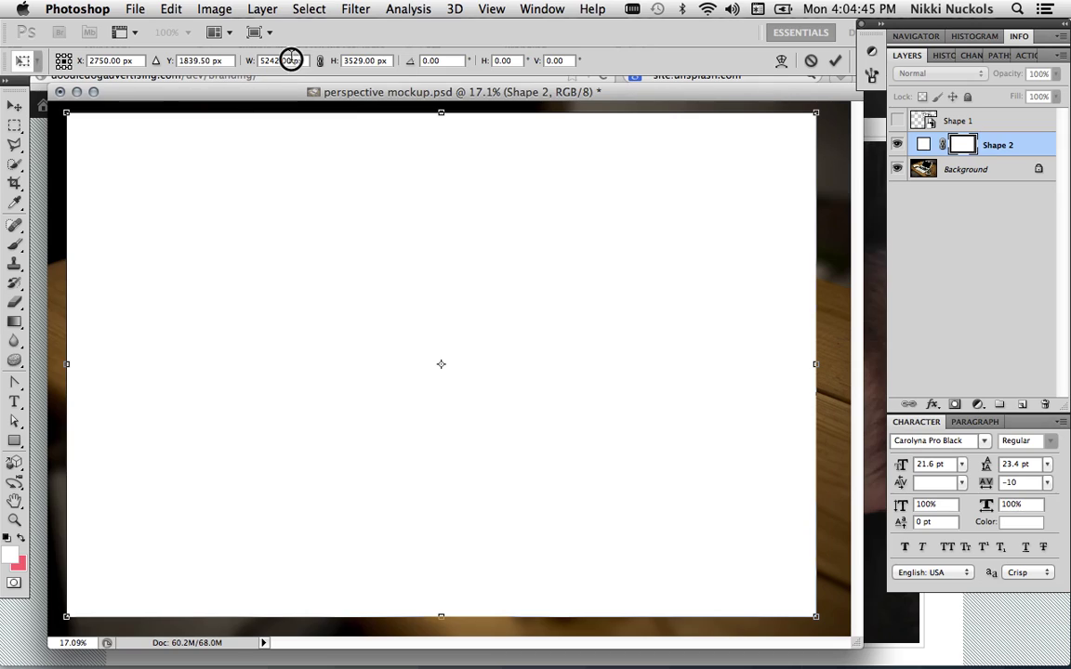
type("1440")
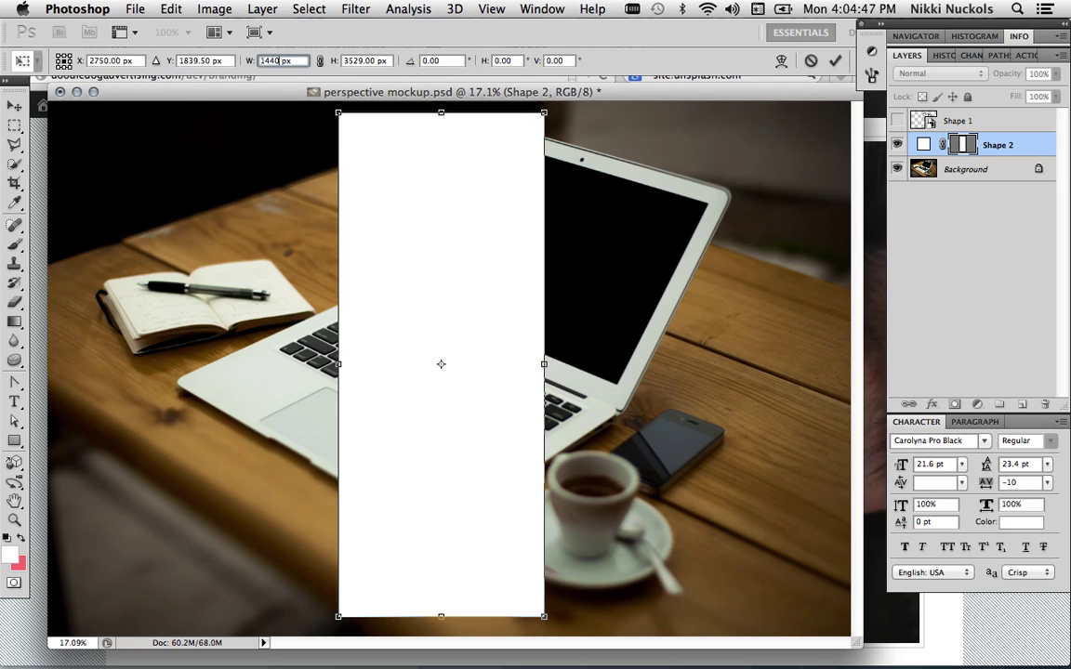
left_click(320, 61)
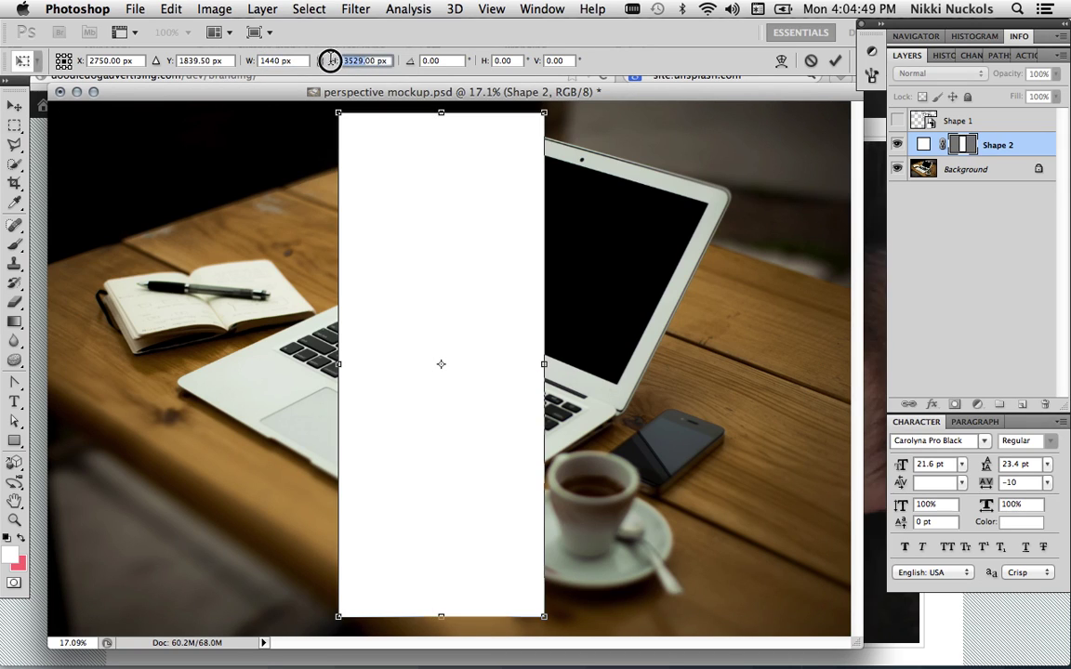
type("900")
key("Return")
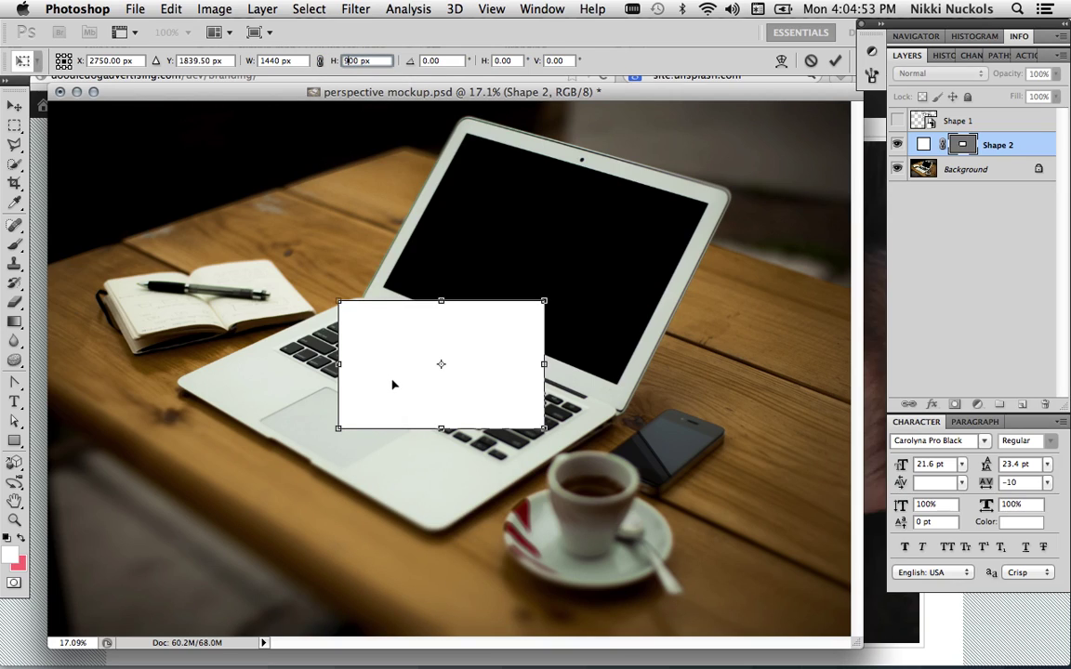
left_click_drag(390, 378, 189, 227)
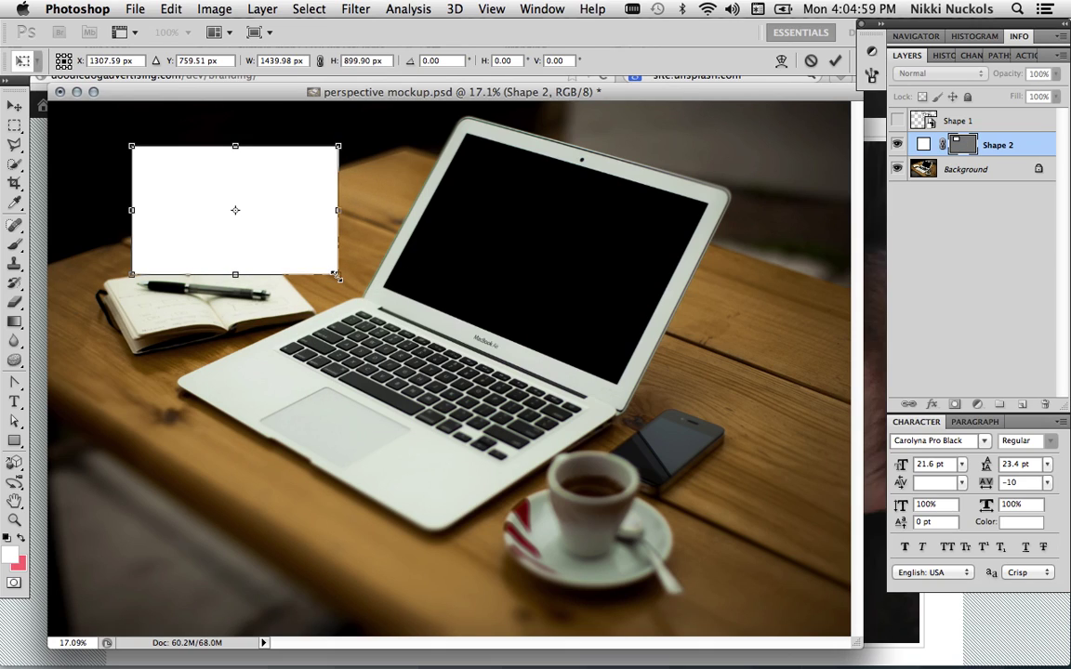
- Retype the width (…40) and height (900) values and toggle the width-height proportion link
left_click(283, 60)
left_click_drag(284, 60, 270, 61)
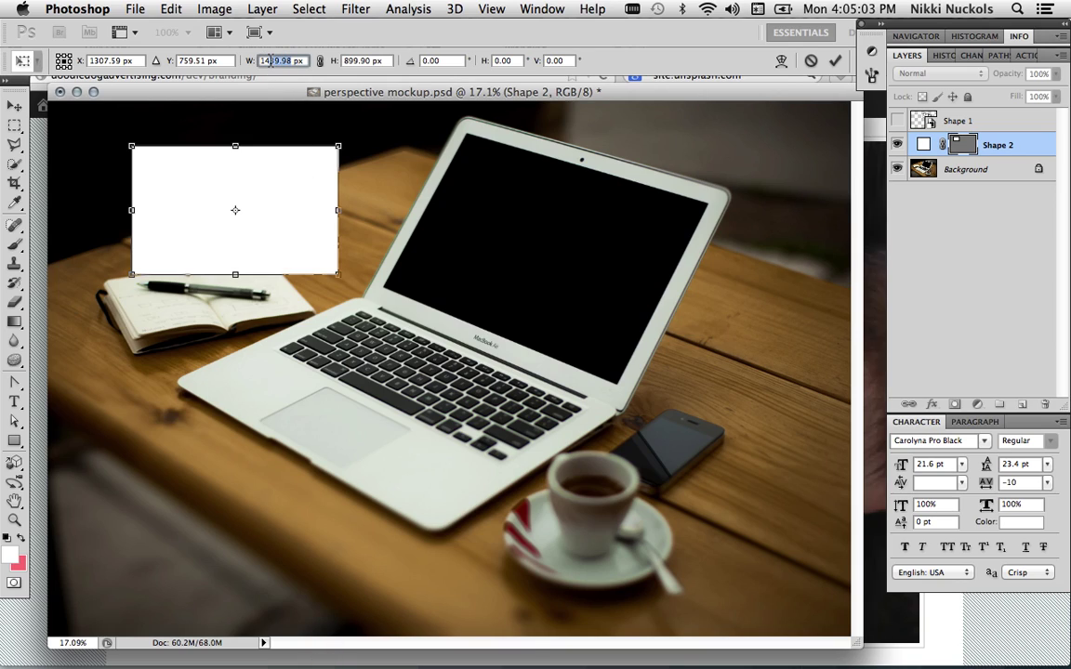
type("40")
left_click(363, 61)
left_click_drag(362, 61, 345, 61)
type("900")
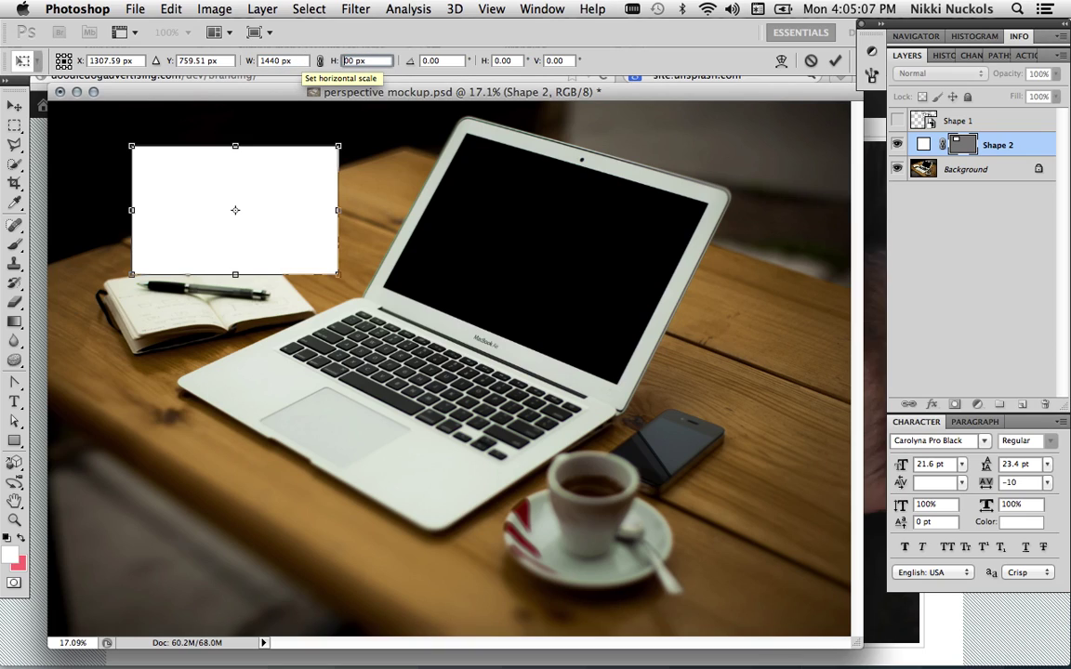
left_click(320, 60)
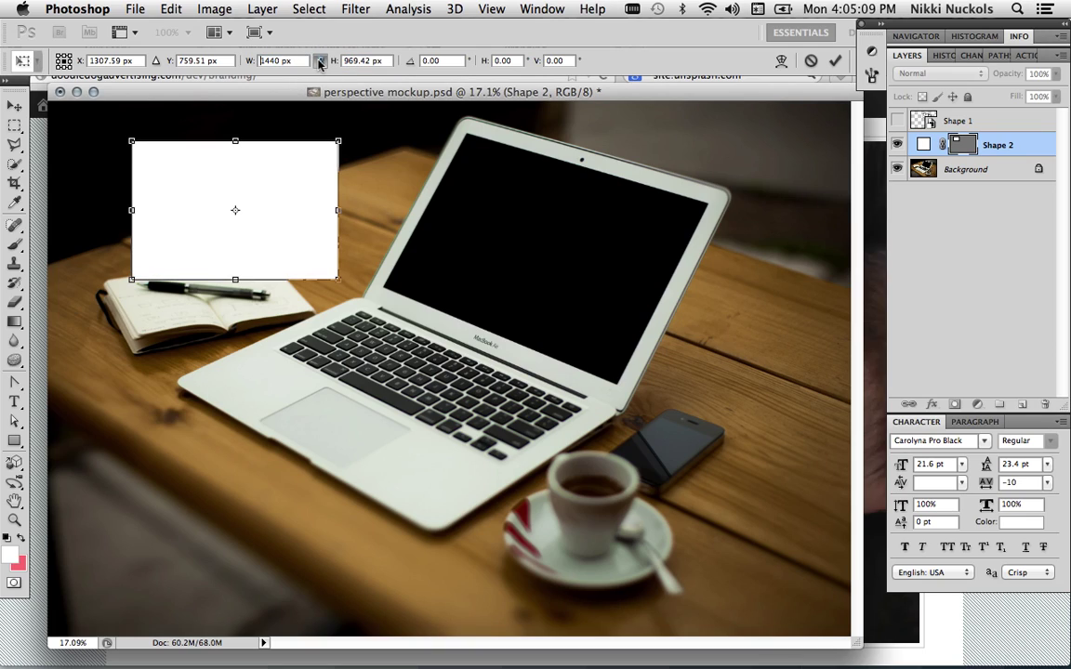
key("Tab")
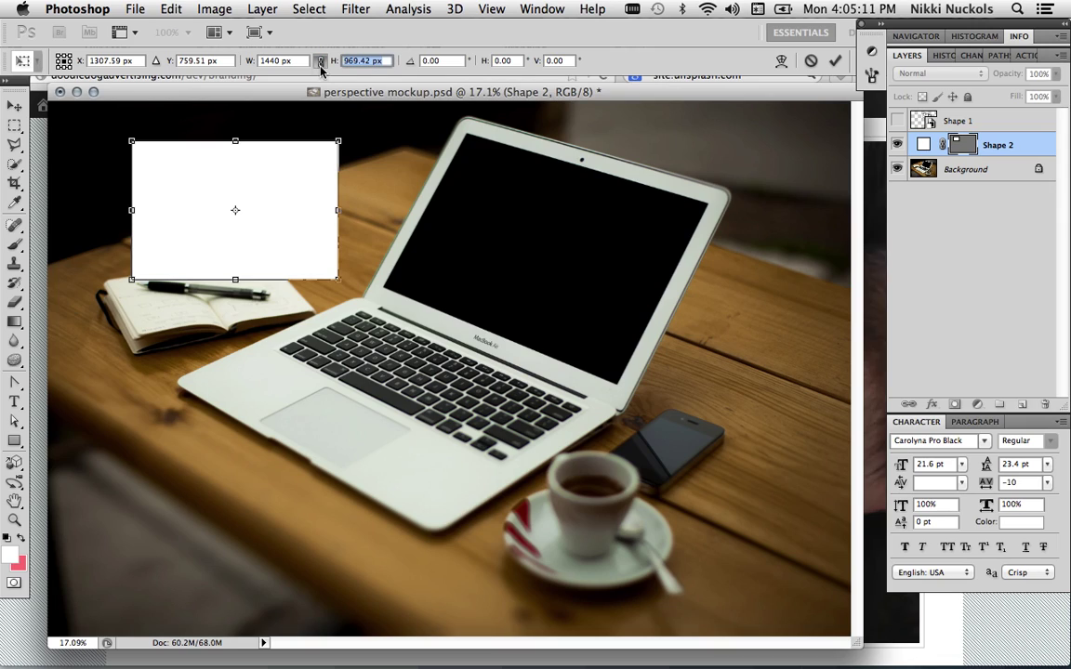
left_click(320, 60)
- Correct the height back to 900 px, then enlarge the rectangle proportionally over most of the photo
left_click(357, 61)
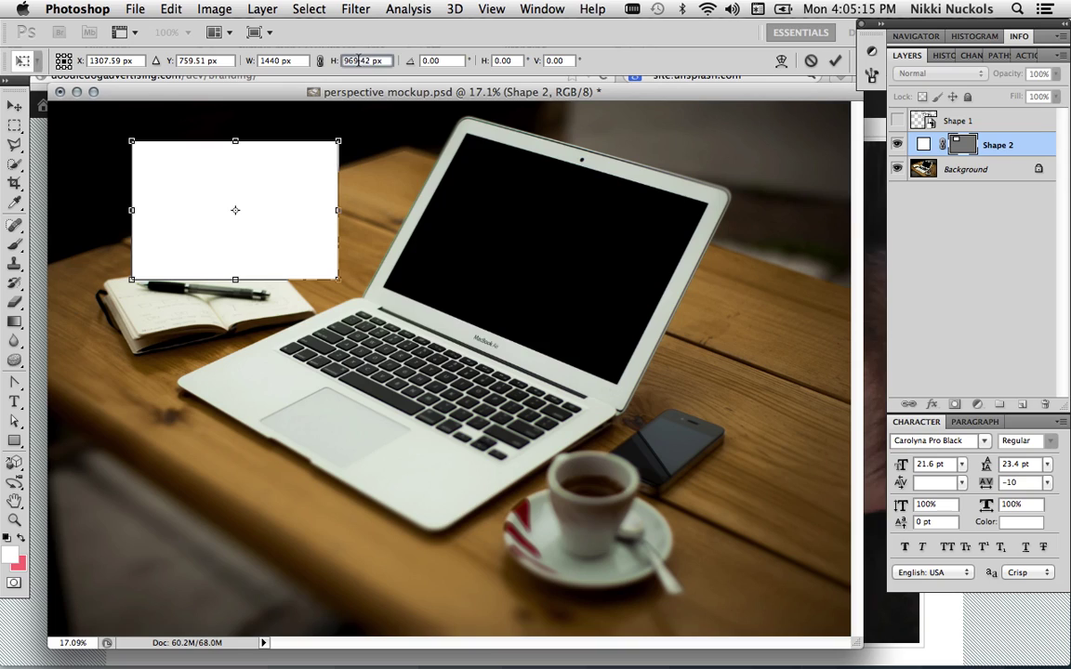
double_click(350, 59)
type("96")
key("Return")
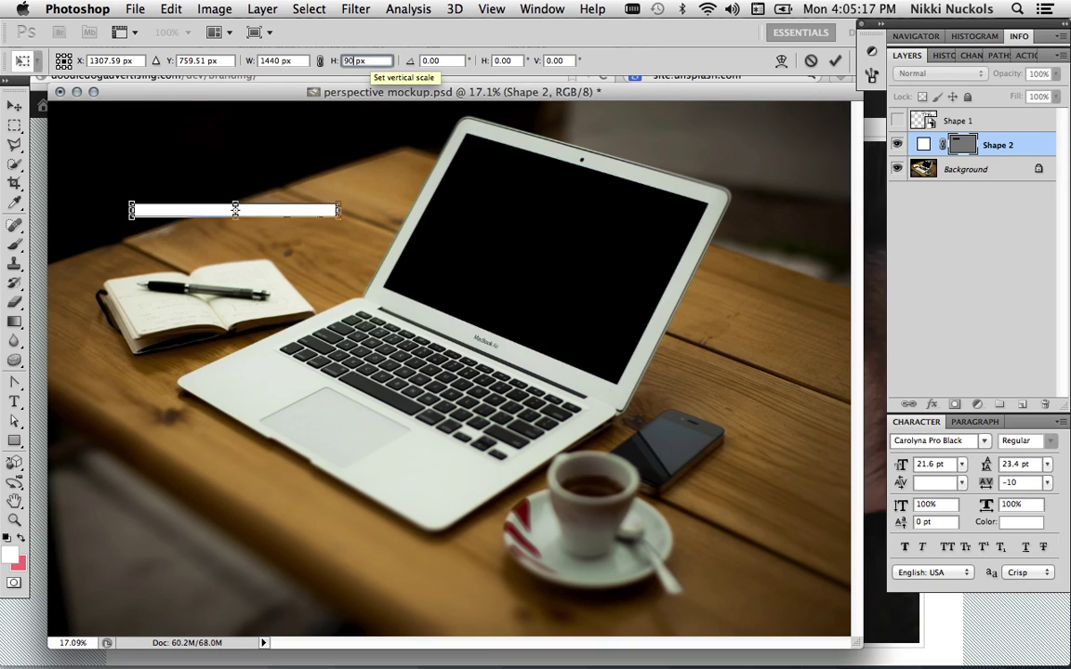
type("900")
key("Return")
left_click(338, 271)
left_click_drag(338, 271, 806, 499)
key("Return")
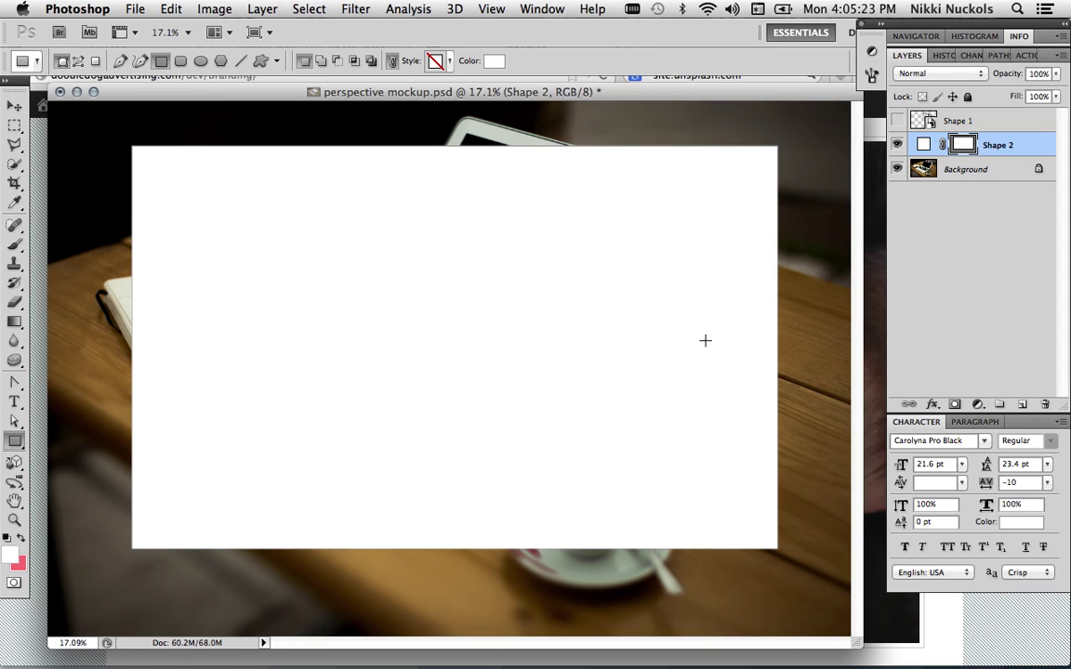
- Convert the Shape 2 rectangle layer to a smart object from its layer context menu
right_click(1019, 149)
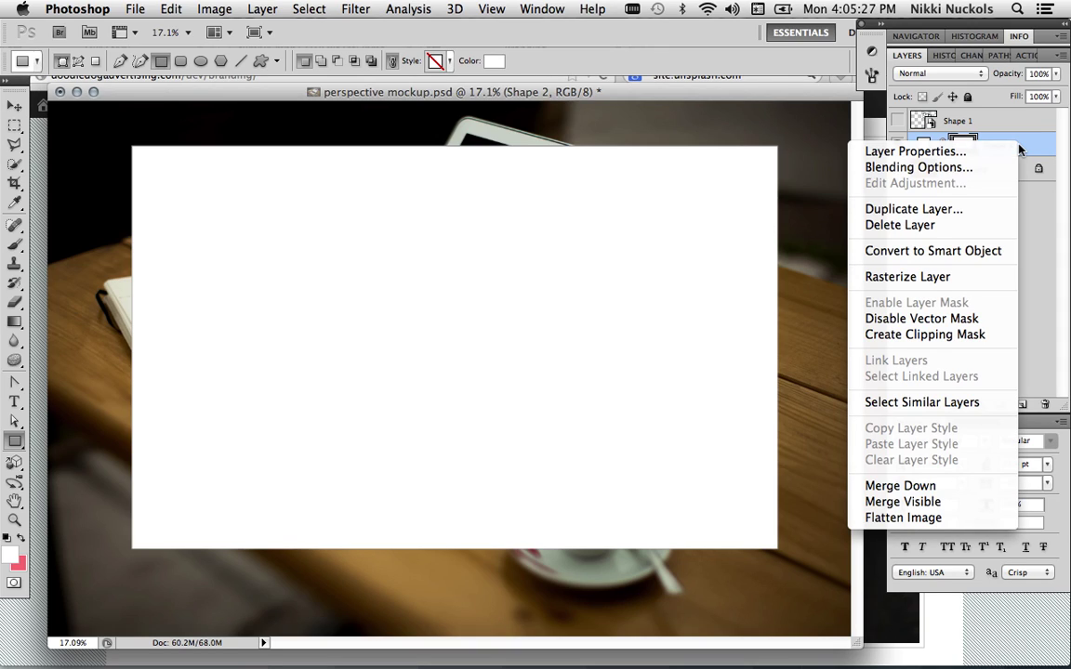
left_click(974, 252)
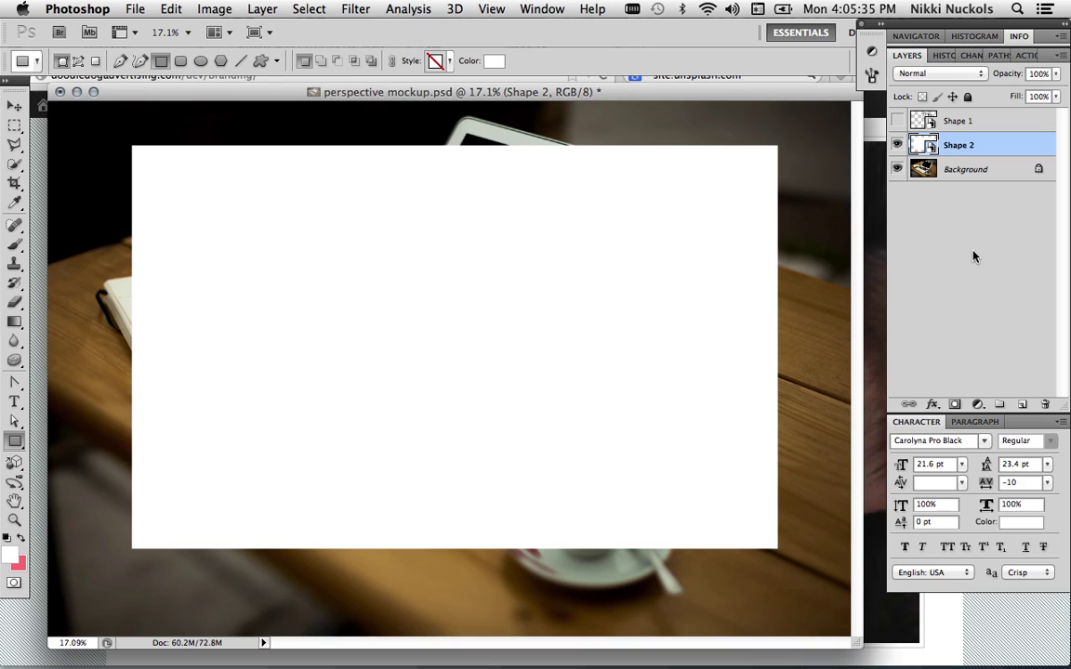
left_click(173, 10)
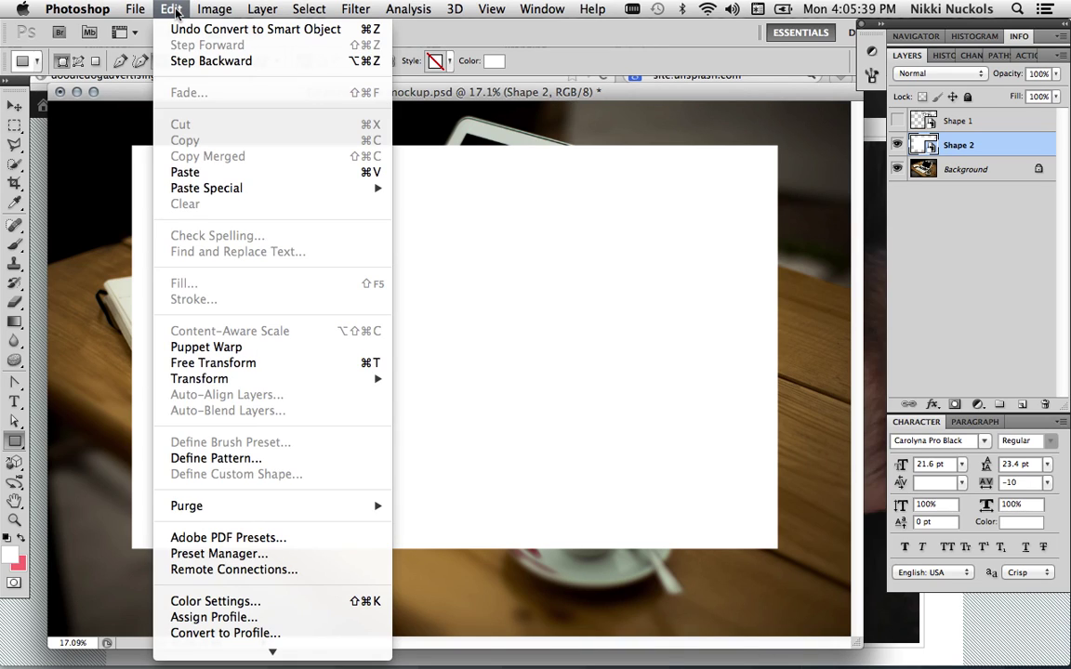
- Put the Shape 2 smart object into Free Transform with Distort mode
left_click(213, 362)
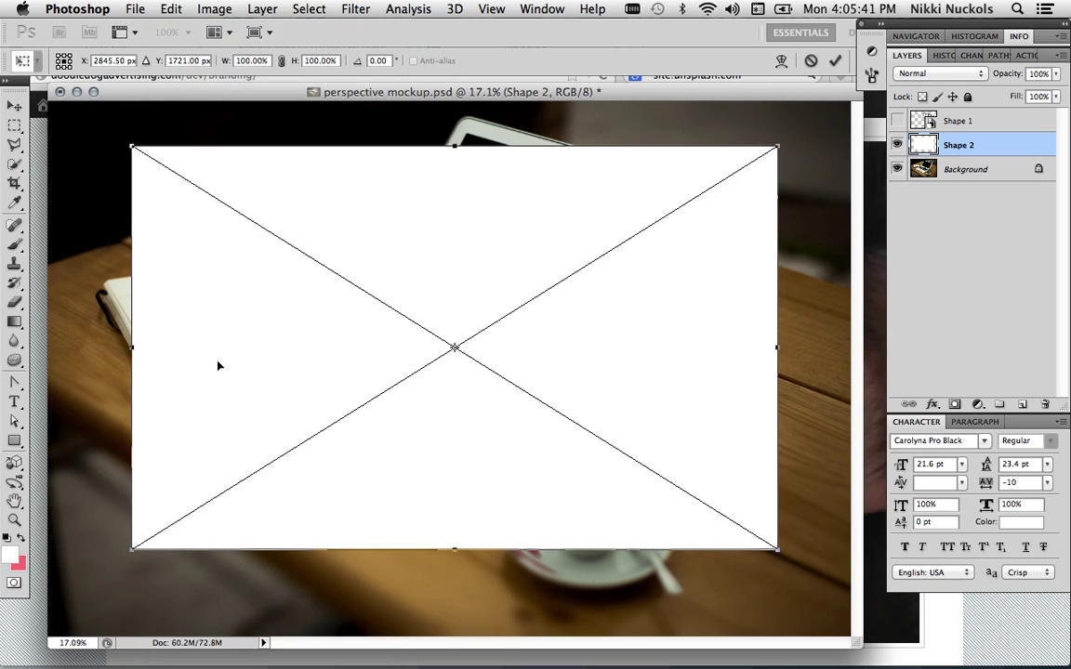
left_click(171, 10)
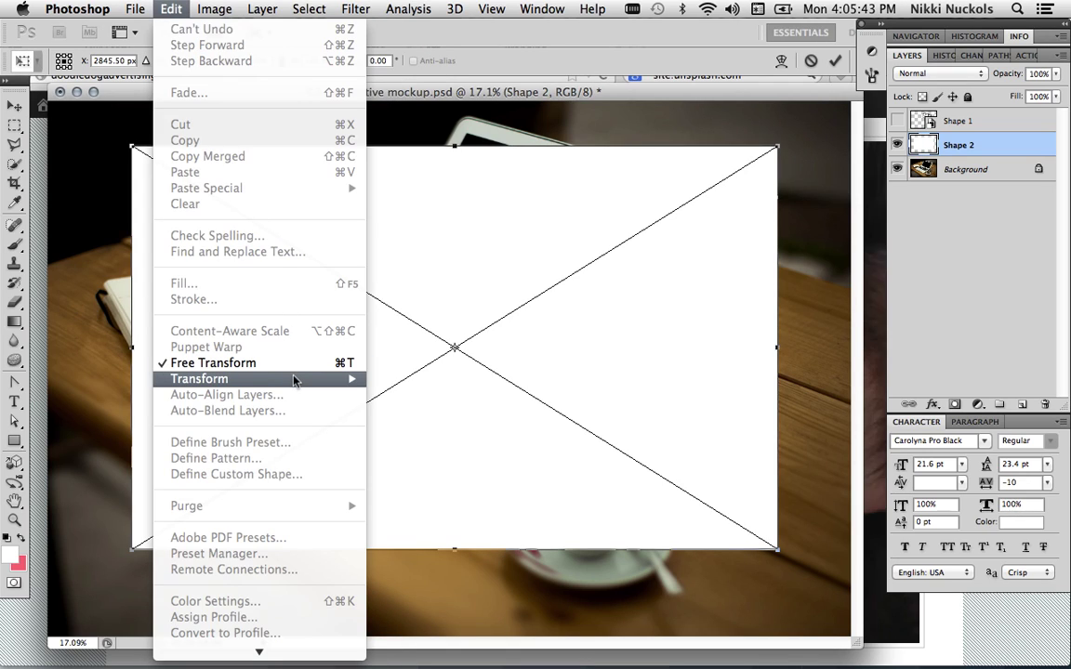
mouse_move(294, 381)
left_click(394, 459)
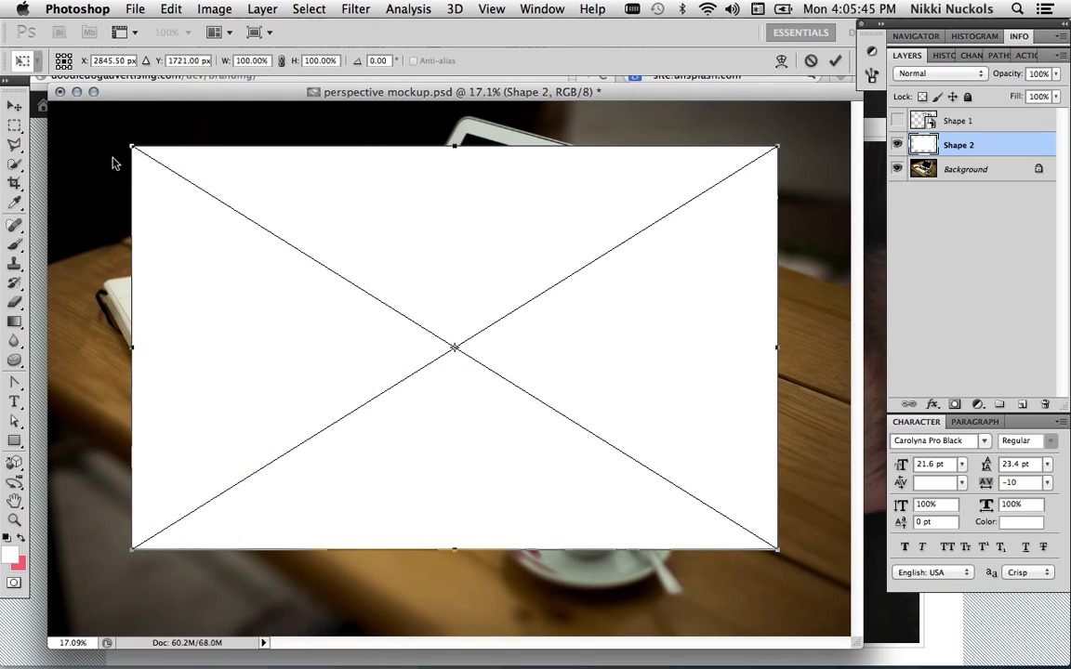
- Drag the four corners roughly onto the laptop screen's corners, then zoom in to check
left_click_drag(131, 147, 368, 245)
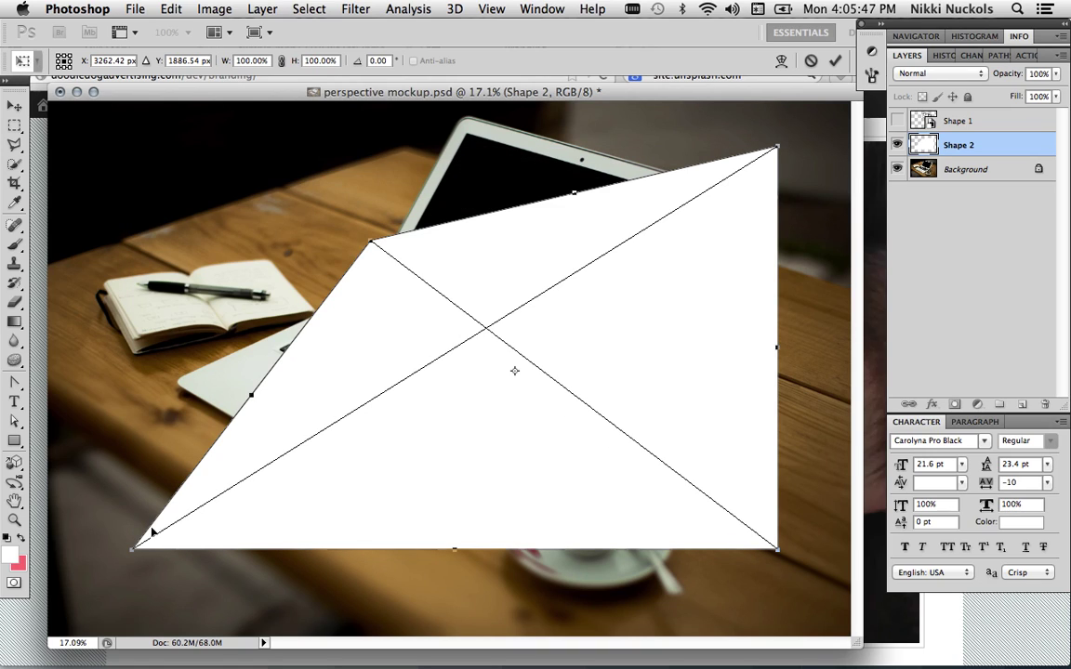
left_click_drag(133, 549, 431, 449)
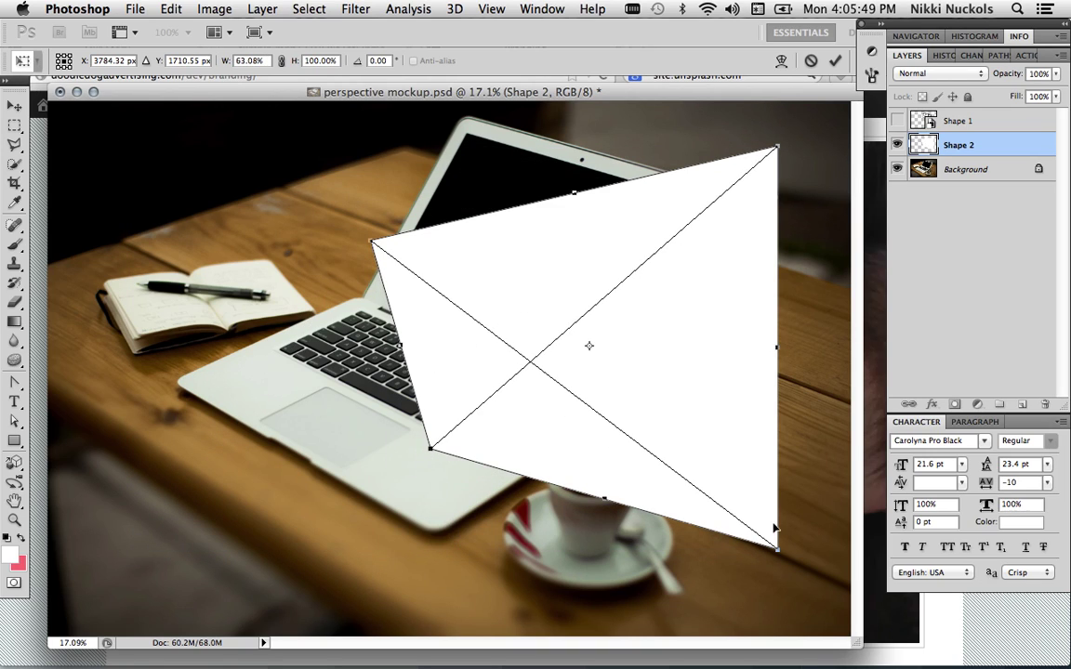
left_click_drag(777, 547, 604, 357)
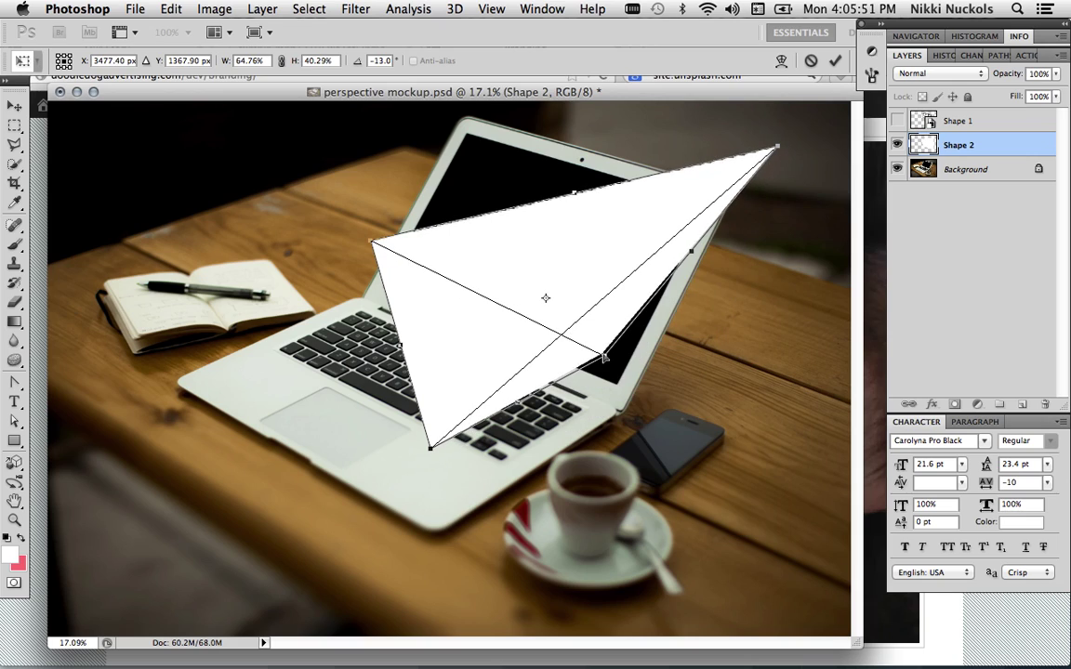
left_click_drag(777, 147, 698, 207)
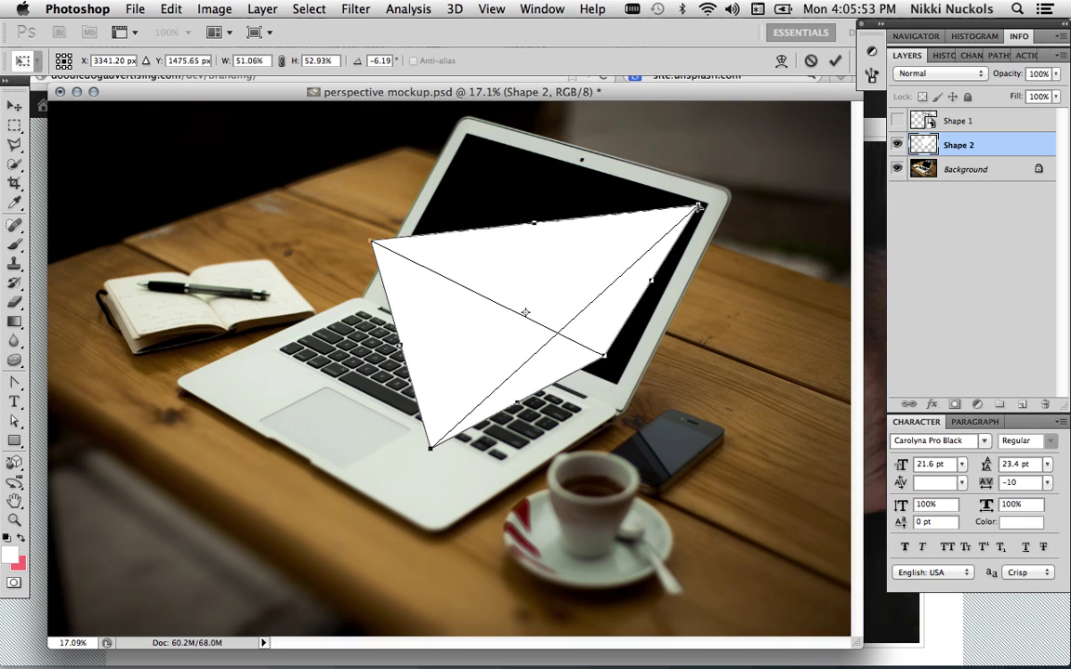
left_click_drag(372, 247, 467, 144)
left_click_drag(432, 456, 382, 310)
key("super+equal")
key("super+equal")
key("super+equal")
key("super+equal")
key("super+equal")
key("super+equal")
key("super+equal")
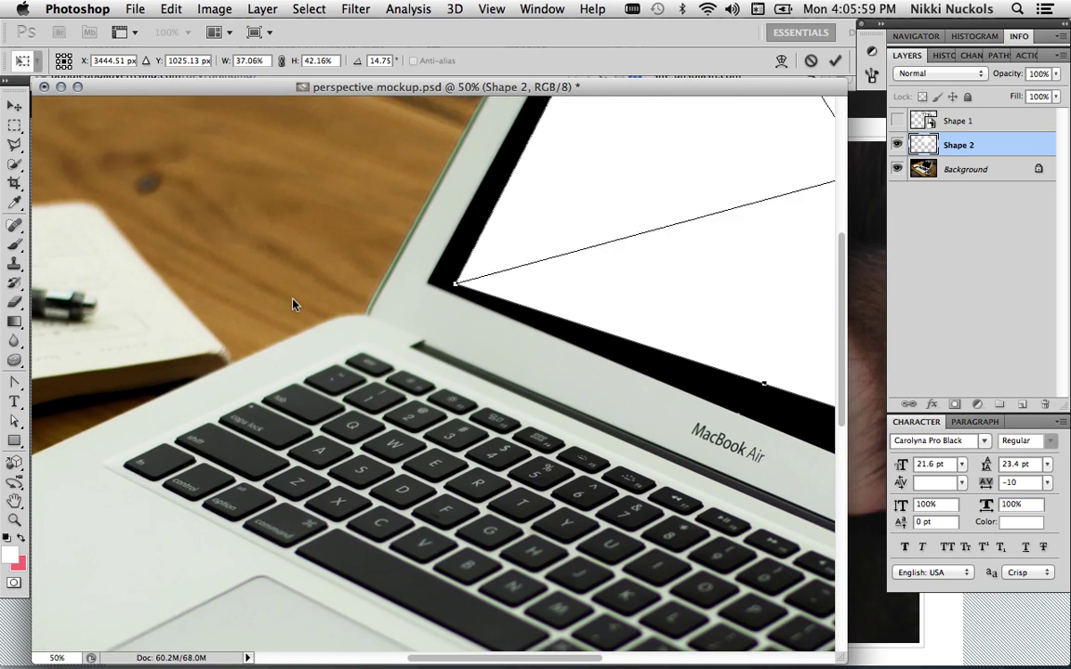
key("super+equal")
- At high zoom, snap the first distort corners precisely onto the laptop screen's inner corners
scroll(365, 289, "up", 5)
scroll(365, 289, "right", 5)
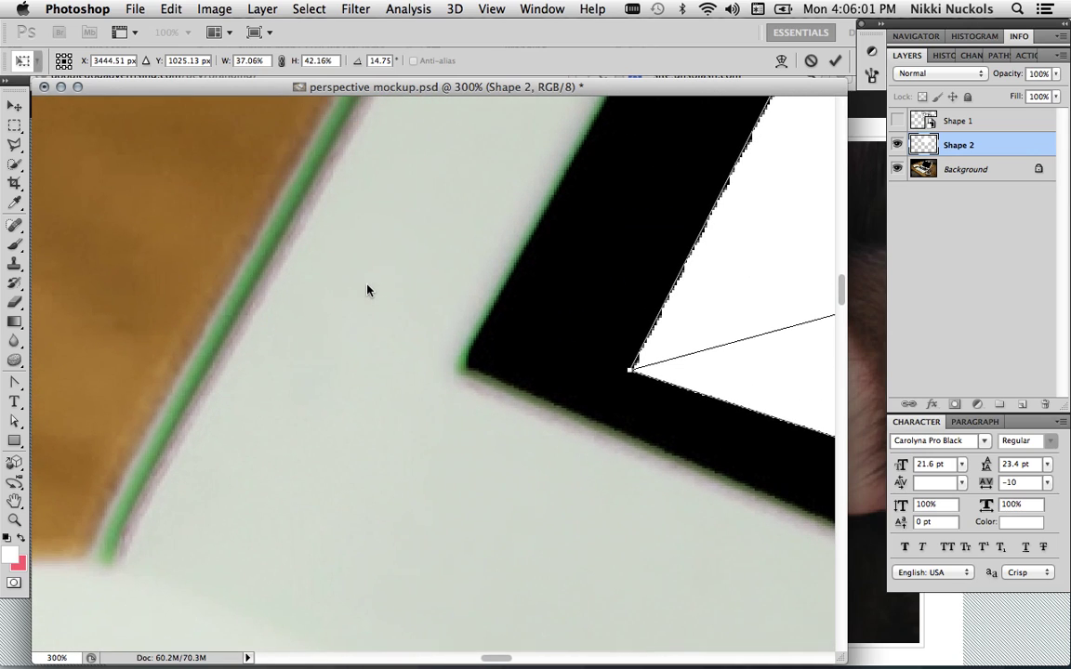
left_click_drag(627, 373, 459, 368)
scroll(459, 368, "right", 5)
scroll(459, 368, "down", 10)
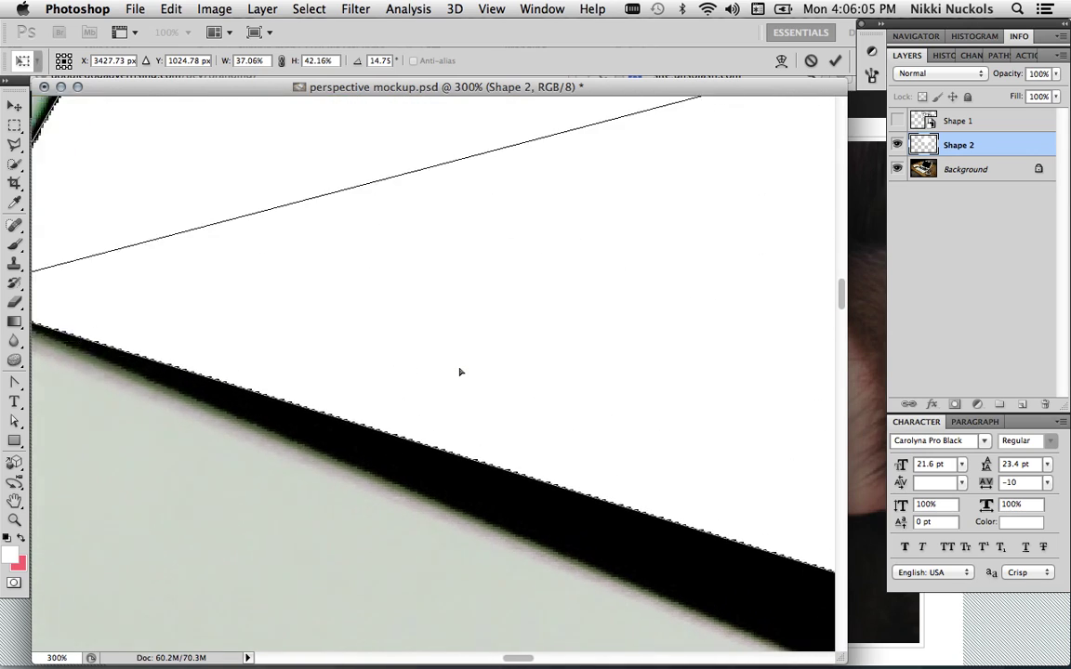
scroll(459, 372, "up", 6)
scroll(459, 372, "left", 5)
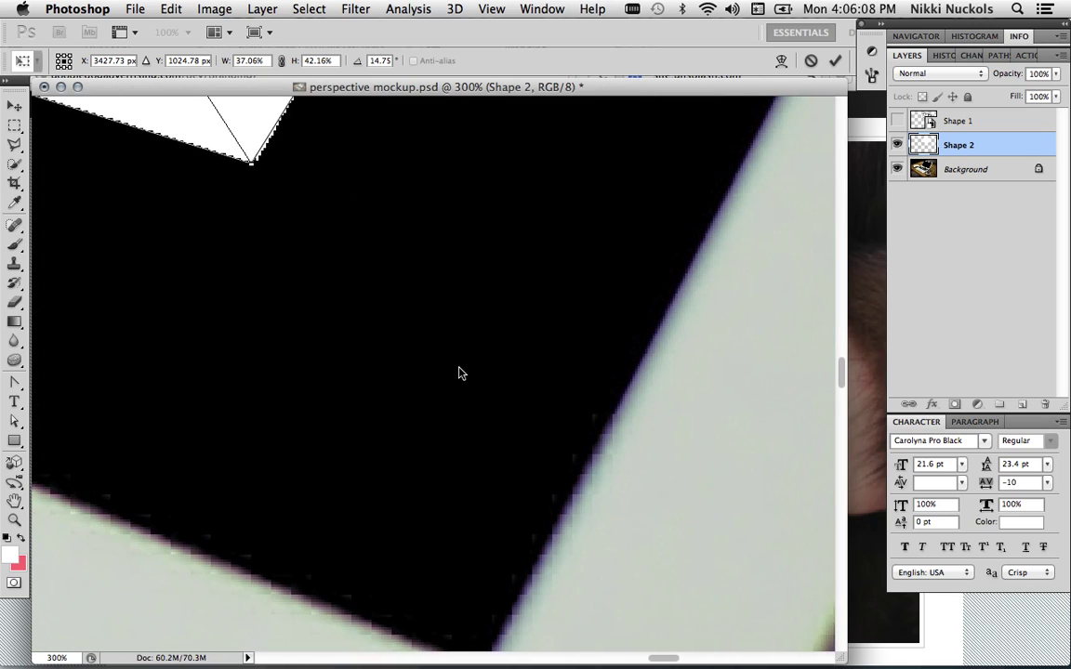
left_click_drag(249, 161, 452, 602)
scroll(462, 624, "down", 3)
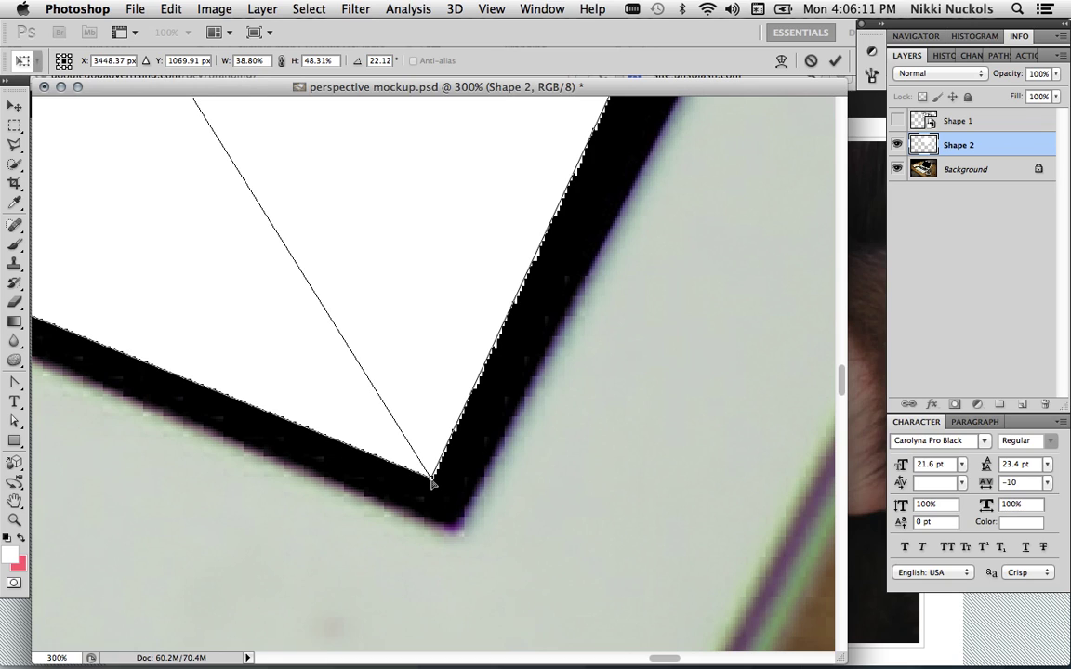
left_click_drag(435, 480, 453, 532)
- Adjust the remaining corners to cover the black screen frame, then apply the distortion
scroll(693, 402, "up", 10)
scroll(693, 402, "right", 4)
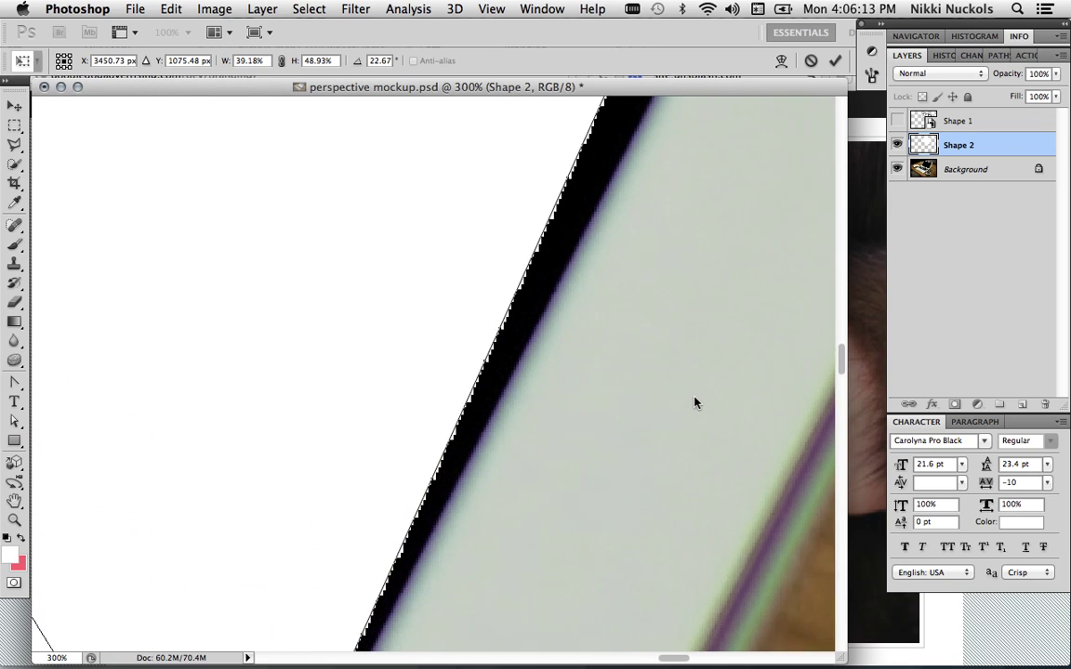
scroll(693, 401, "up", 10)
scroll(693, 402, "right", 1)
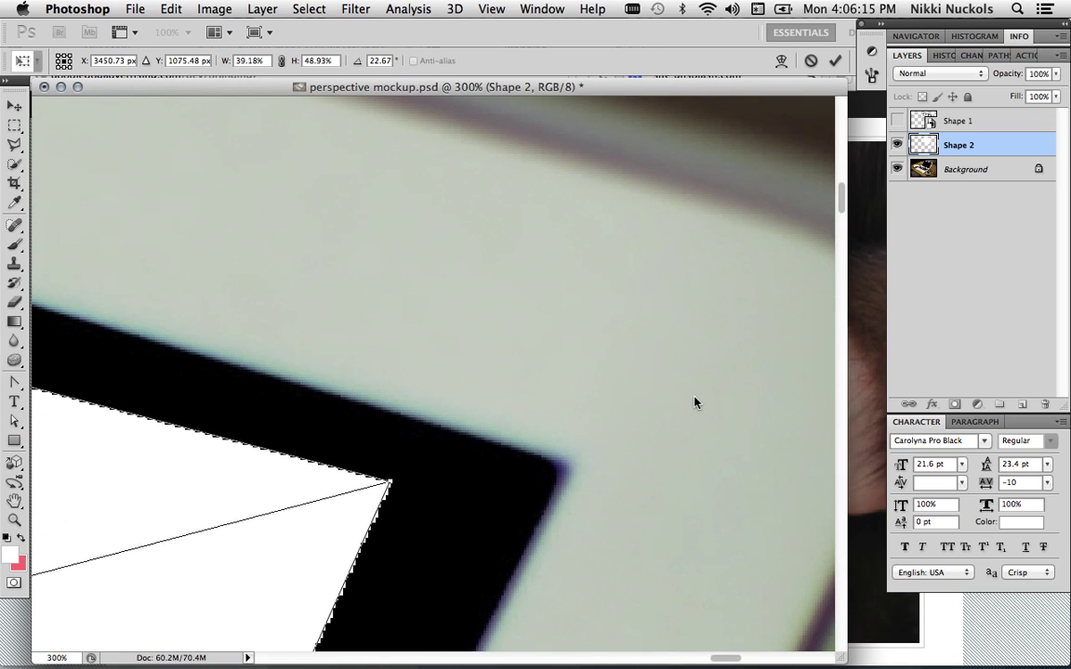
left_click_drag(394, 477, 574, 462)
scroll(573, 469, "down", 10)
scroll(571, 470, "up", 10)
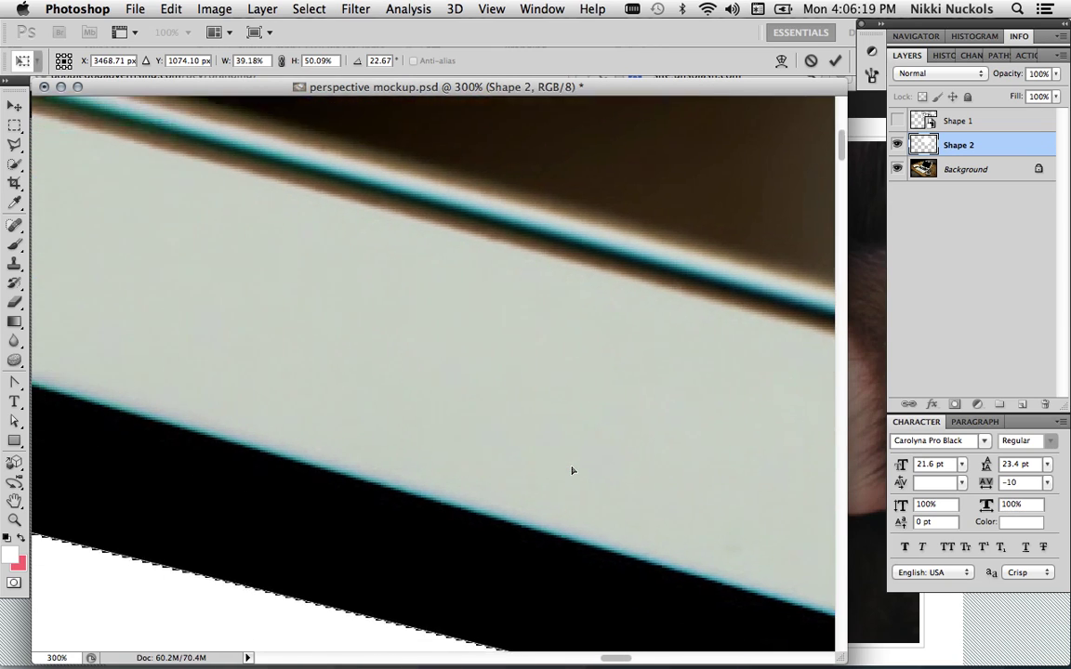
scroll(571, 470, "left", 4)
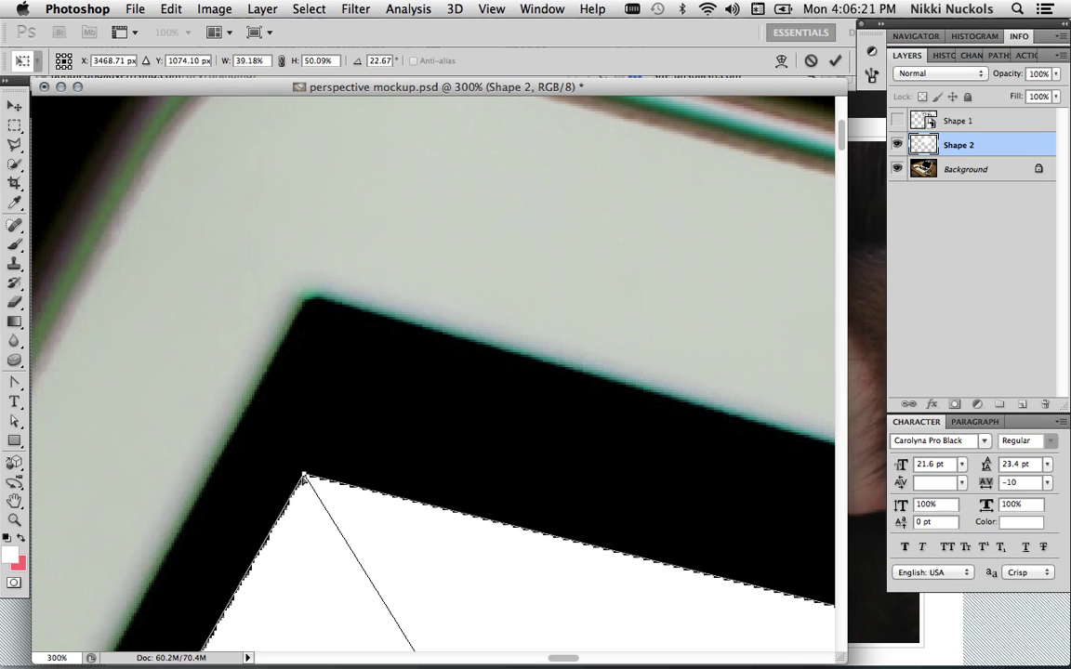
left_click_drag(303, 476, 306, 292)
key("super+minus")
key("super+minus")
key("super+minus")
key("super+minus")
key("super+minus")
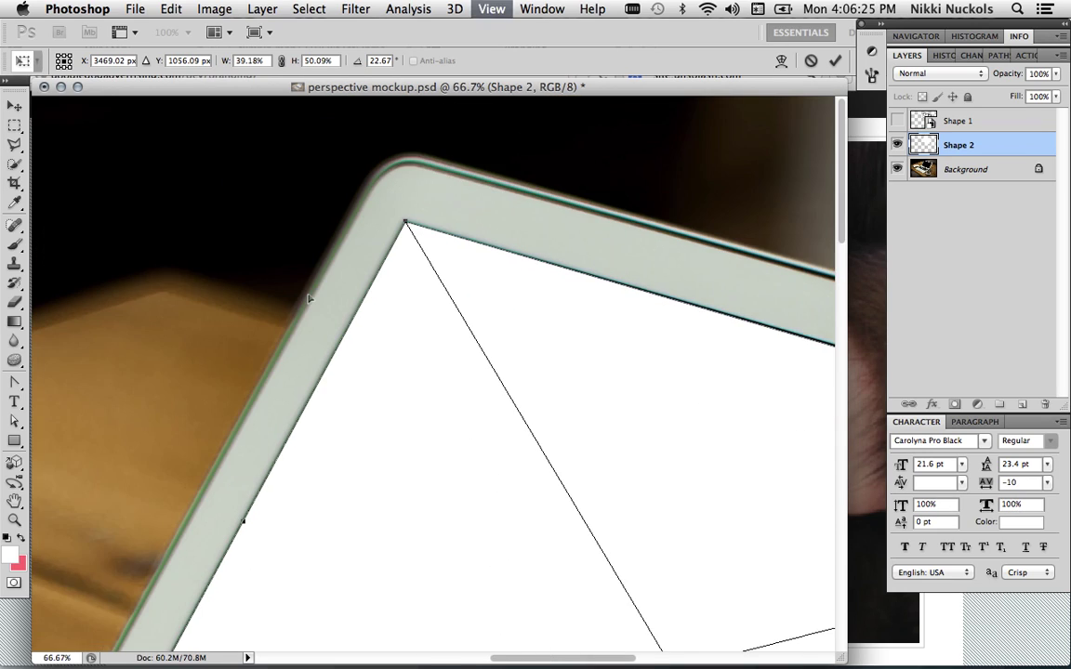
scroll(310, 298, "right", 3)
scroll(309, 298, "down", 1)
key("Return")
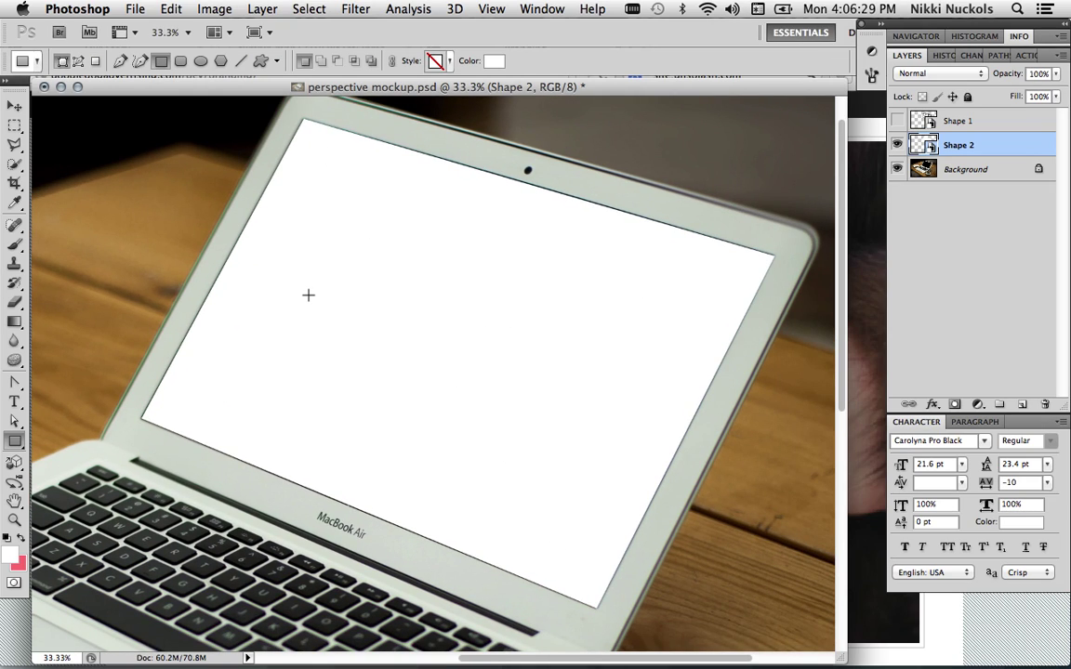
- Scroll back to the laptop and re-enter Free Transform on the white Shape 2 from the Edit menu
scroll(309, 295, "down", 1)
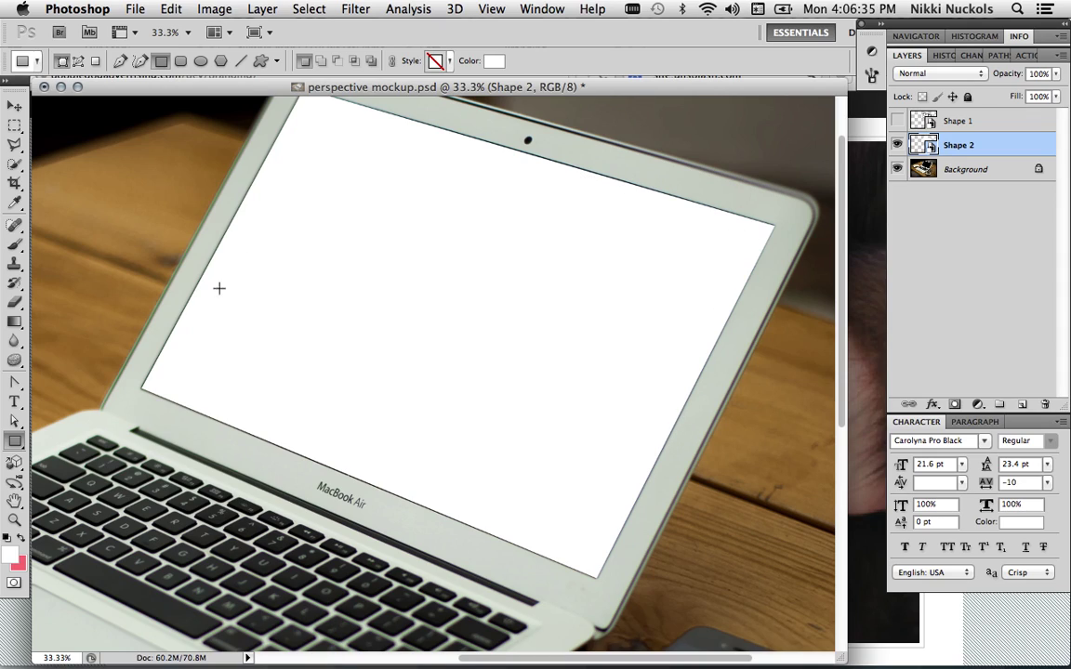
scroll(239, 371, "left", 1)
scroll(239, 371, "up", 1)
scroll(238, 371, "up", 2)
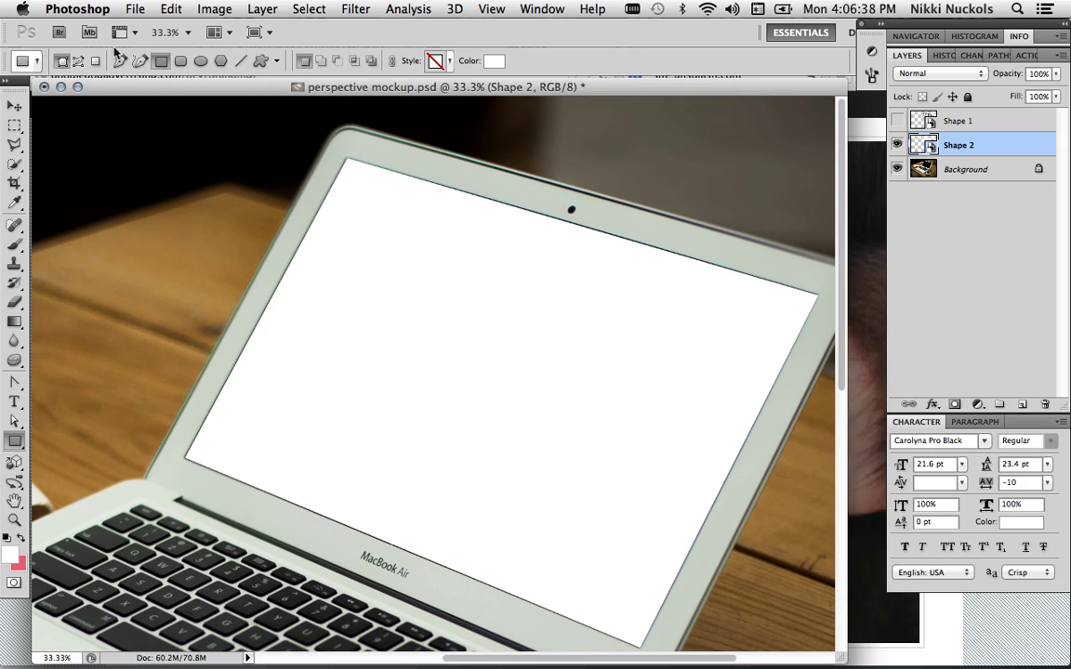
left_click(163, 9)
left_click(264, 363)
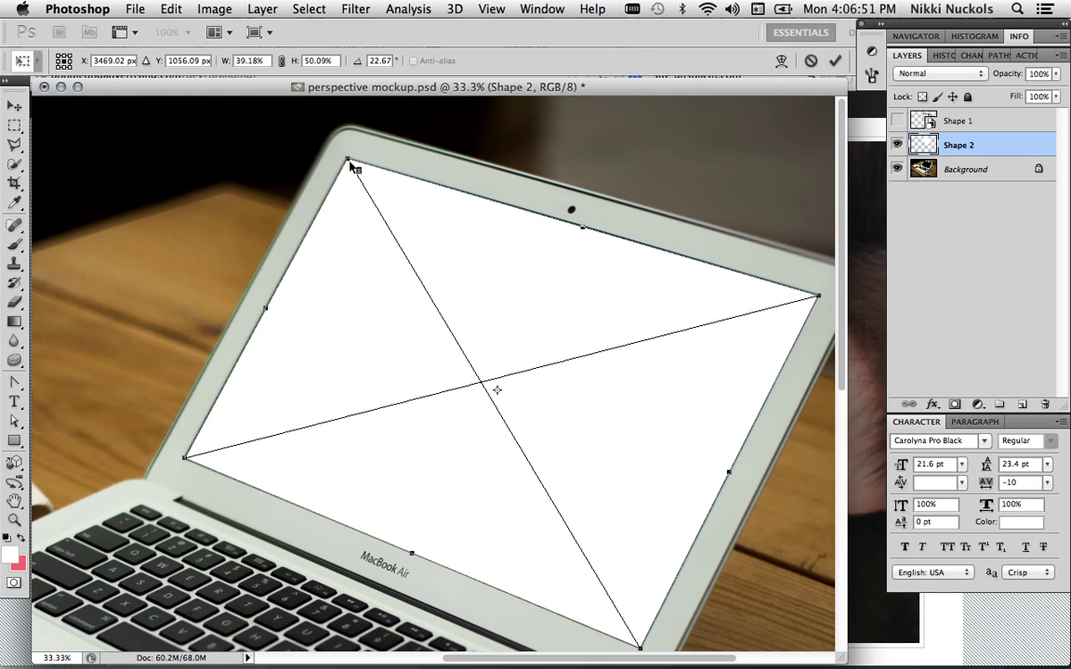
- Turn on guides over the canvas and switch the white shape's transform to Distort
key("Return")
left_click(492, 10)
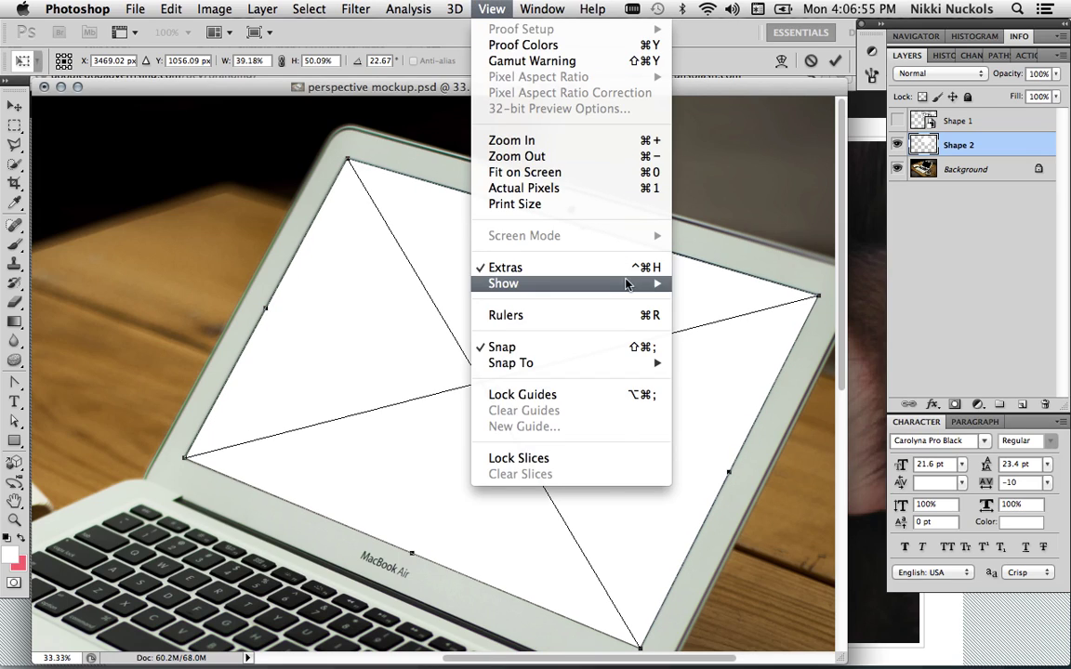
mouse_move(633, 281)
left_click(717, 349)
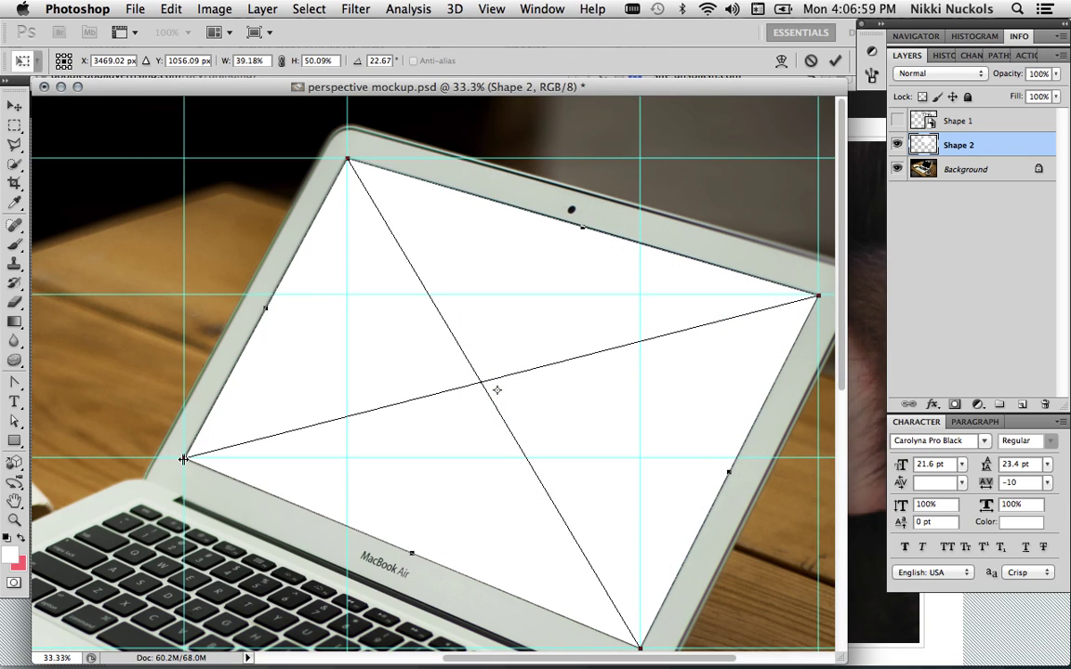
right_click(254, 410)
left_click(279, 524)
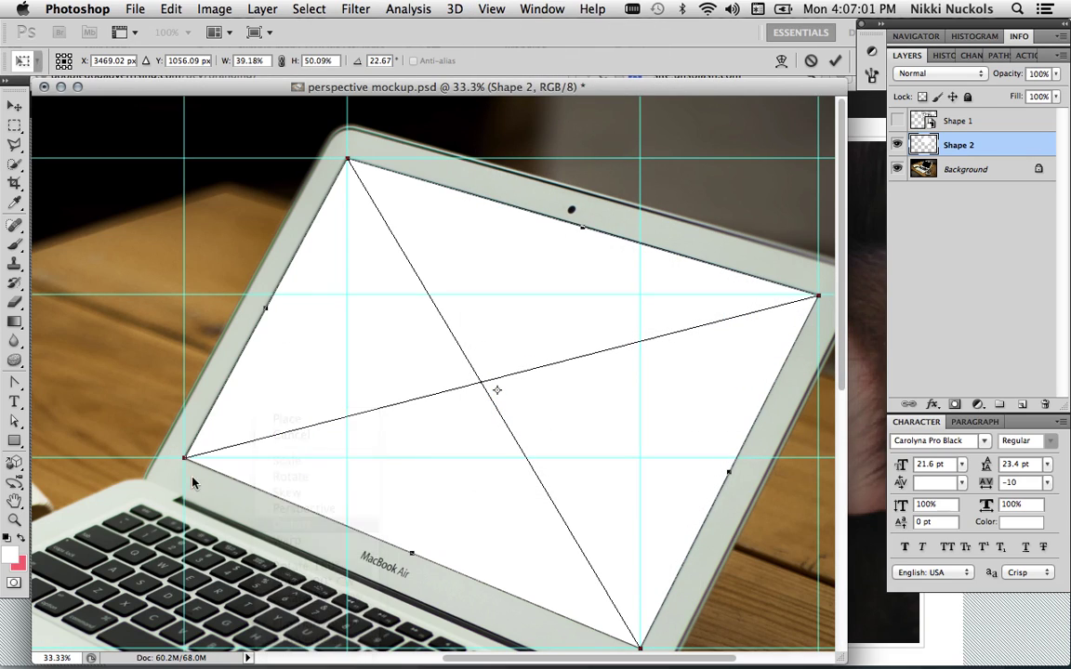
- Nudge the left, top, right and bottom corners onto the screen corners, then hide the guides
left_click_drag(184, 456, 184, 458)
left_click_drag(351, 160, 348, 159)
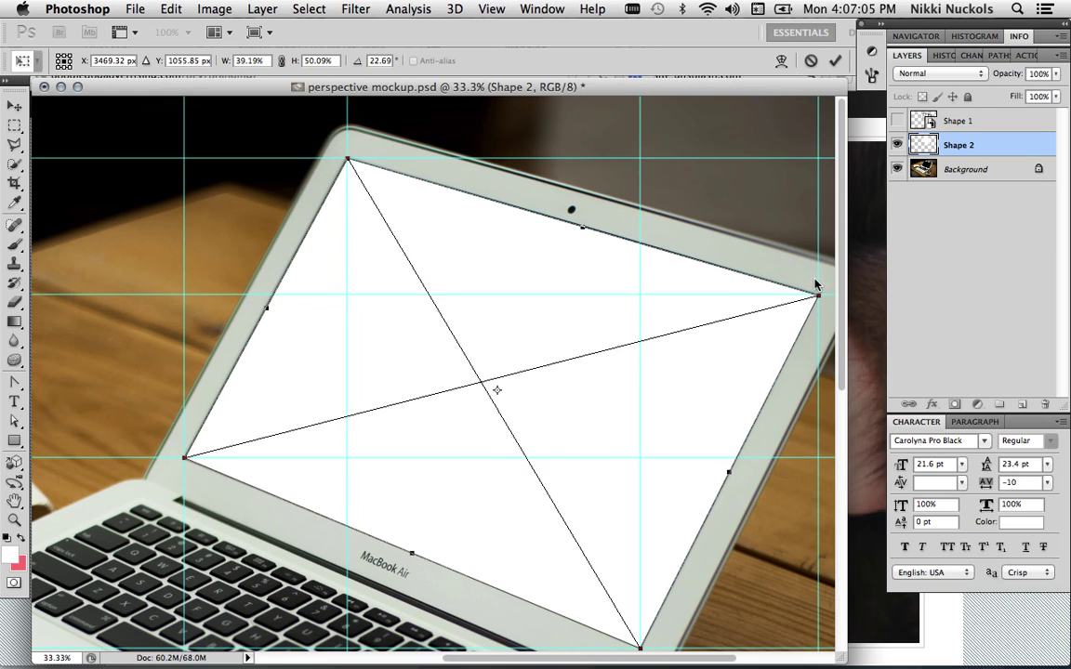
left_click_drag(817, 295, 817, 295)
scroll(819, 298, "down", 3)
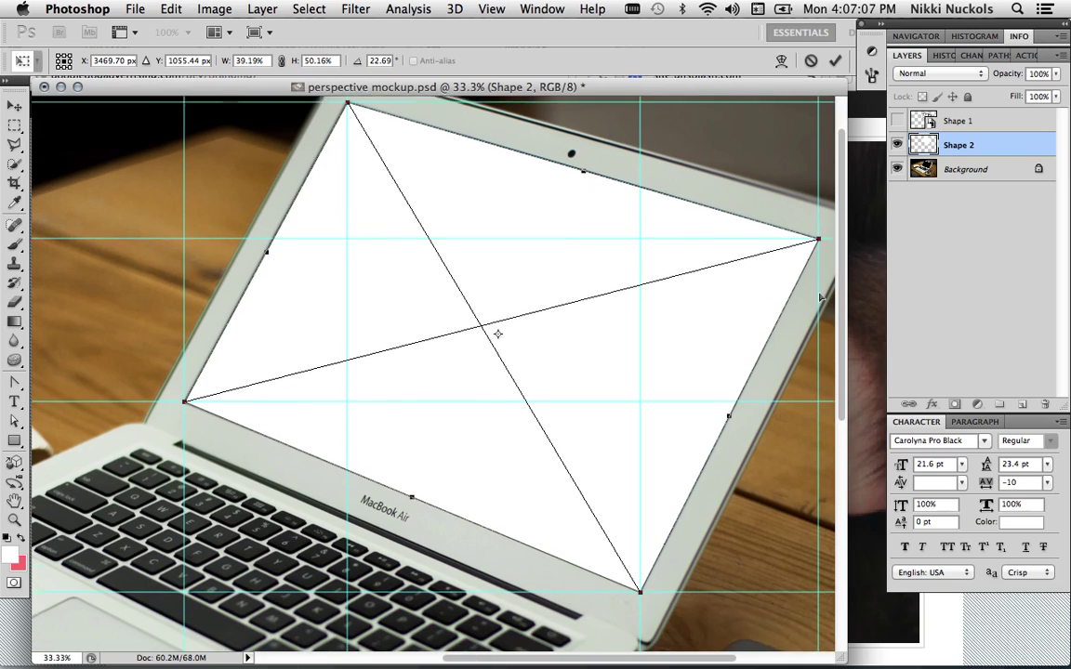
scroll(819, 298, "down", 1)
left_click_drag(640, 569, 644, 569)
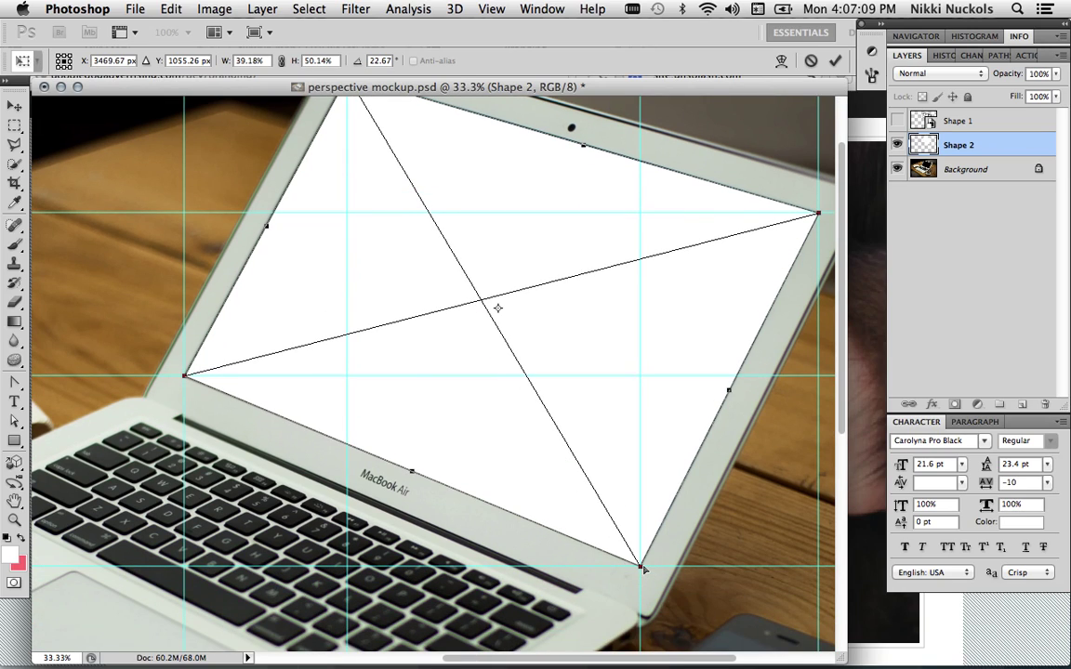
left_click(490, 9)
mouse_move(650, 284)
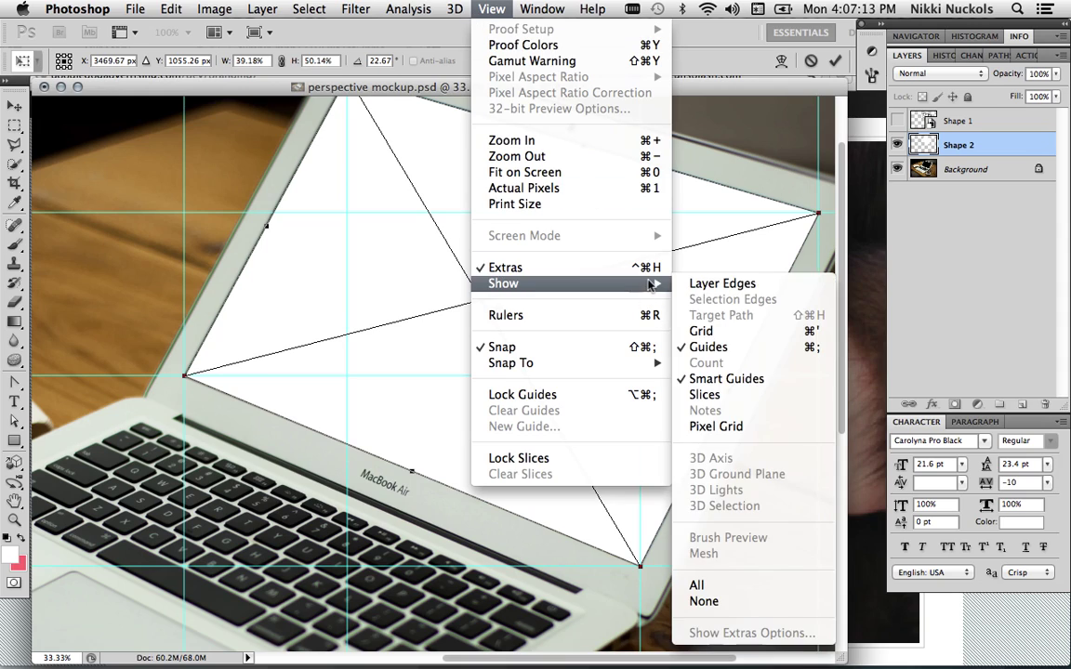
left_click(716, 347)
scroll(575, 391, "up", 2)
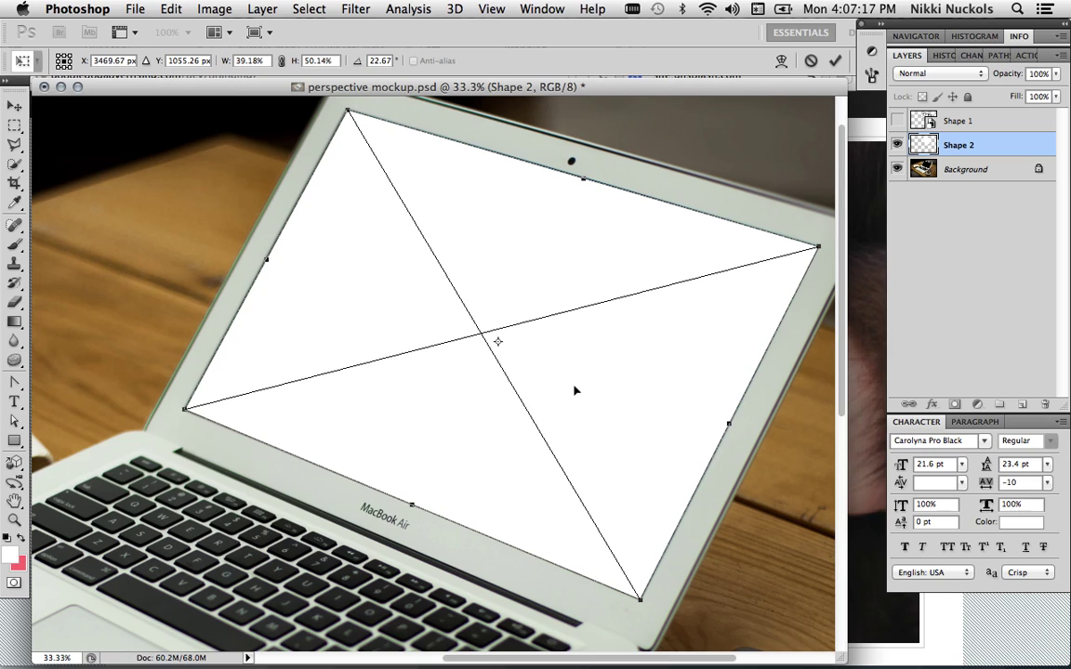
- Commit the distortion, then recheck Shape 2's fit in a fresh transform and commit again
key("Return")
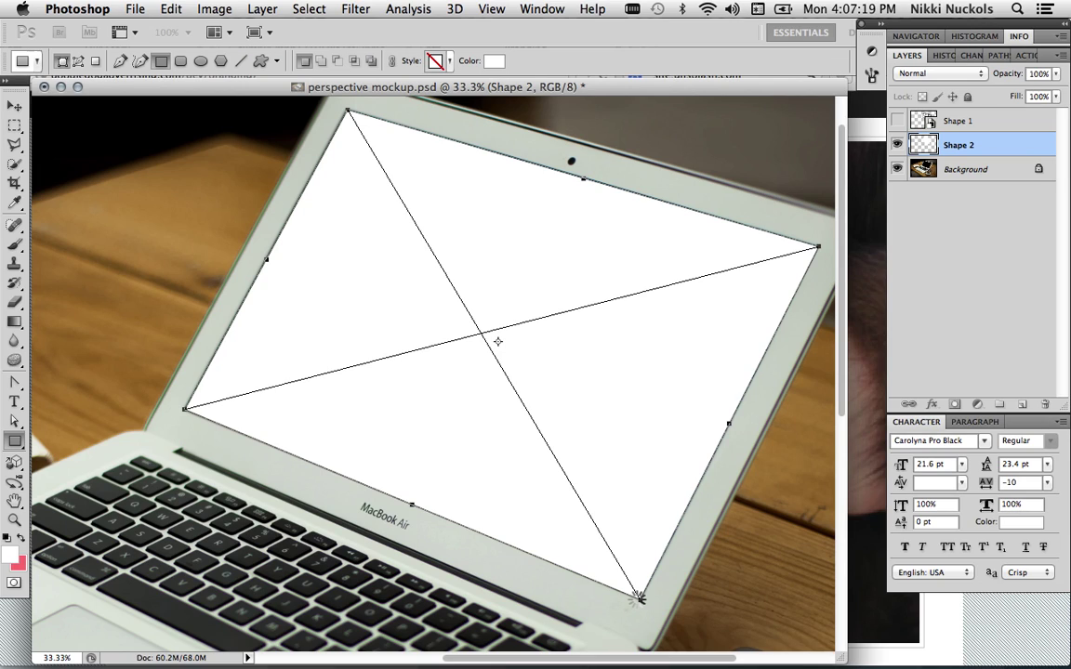
key("super+t")
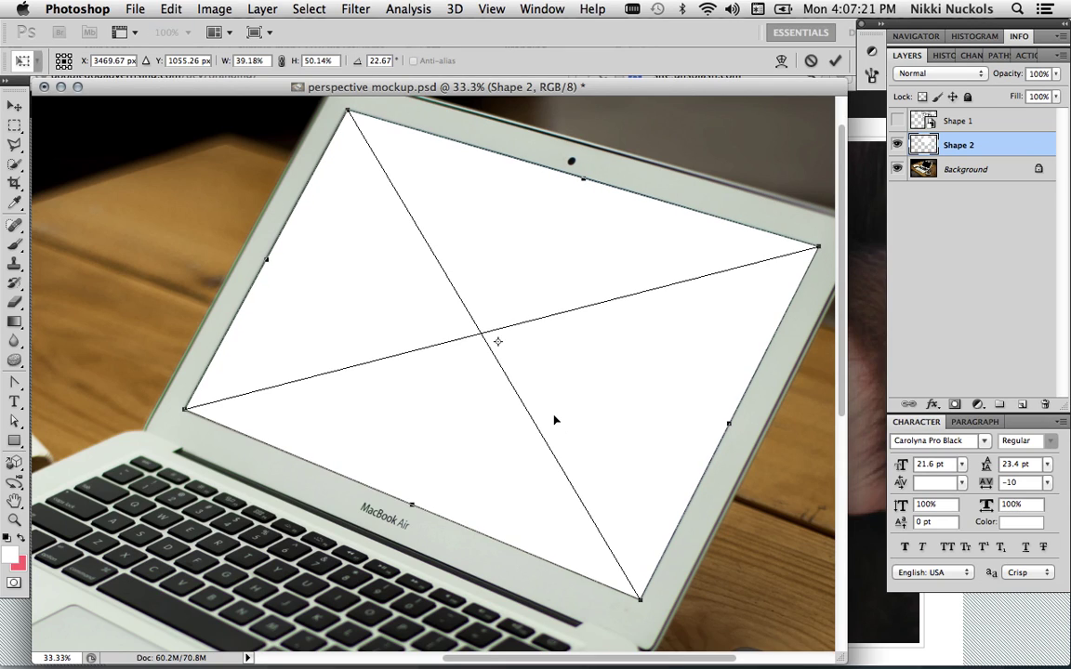
key("super+minus")
key("super+minus")
key("super+minus")
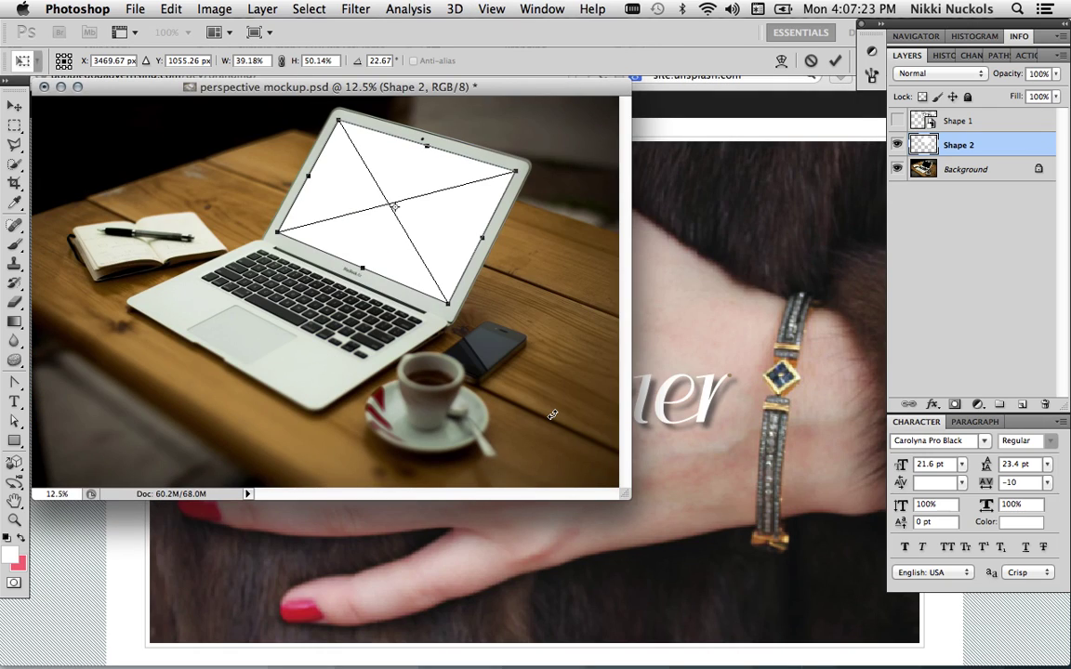
key("super+plus")
key("super+plus")
scroll(552, 418, "up", 3)
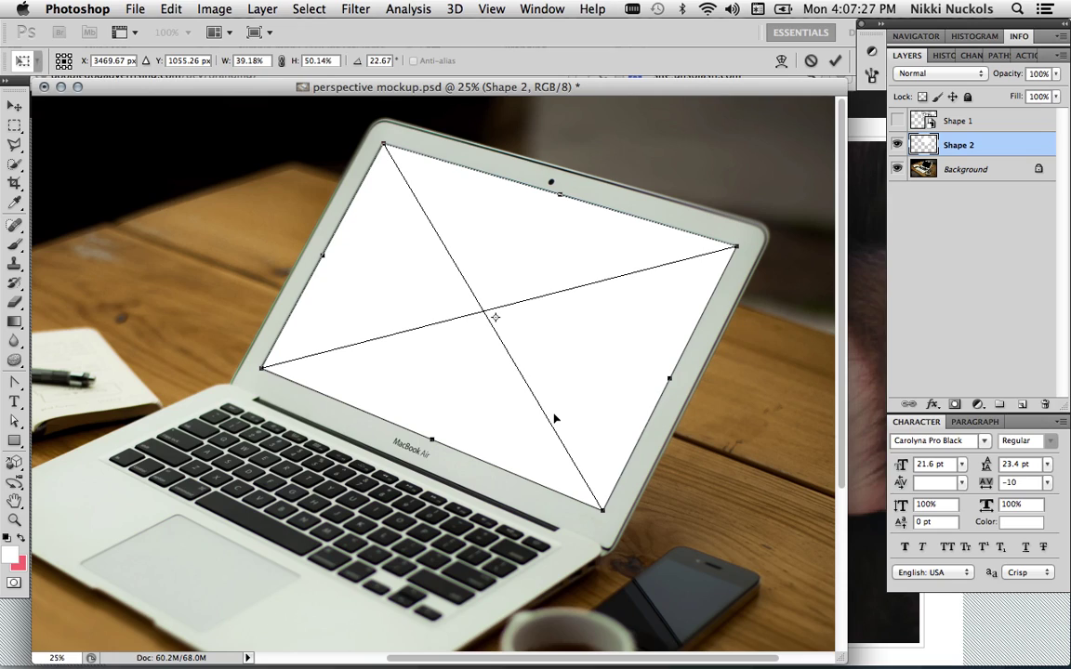
key("Return")
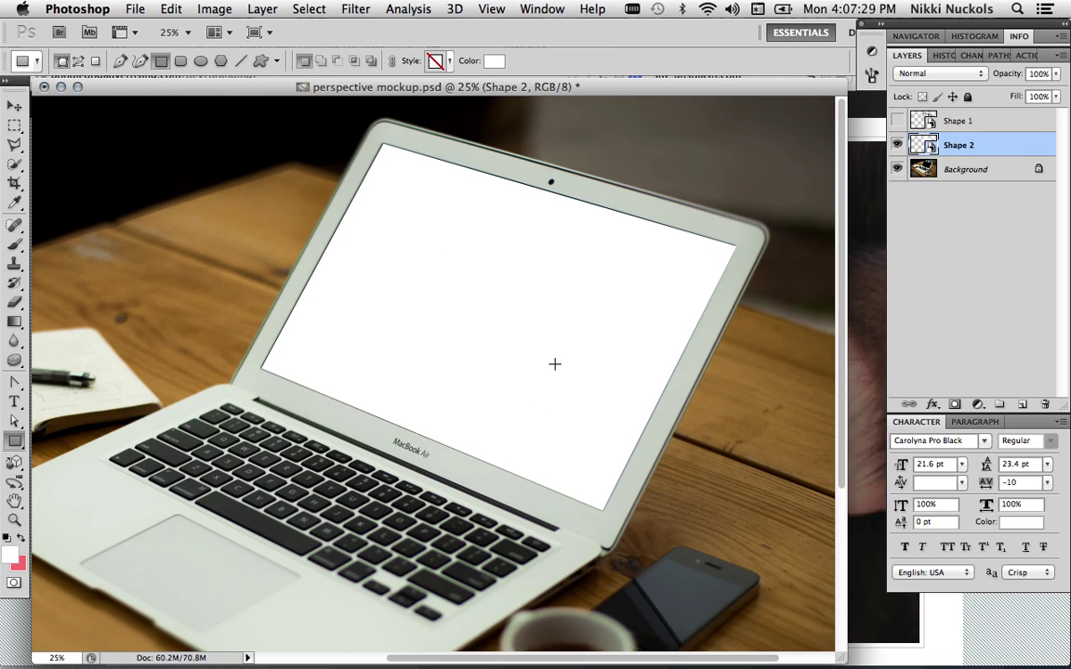
- Open Shape 2's smart object contents as Shape 22.psb, toggle its visibility, and return to Firefox
right_click(1004, 147)
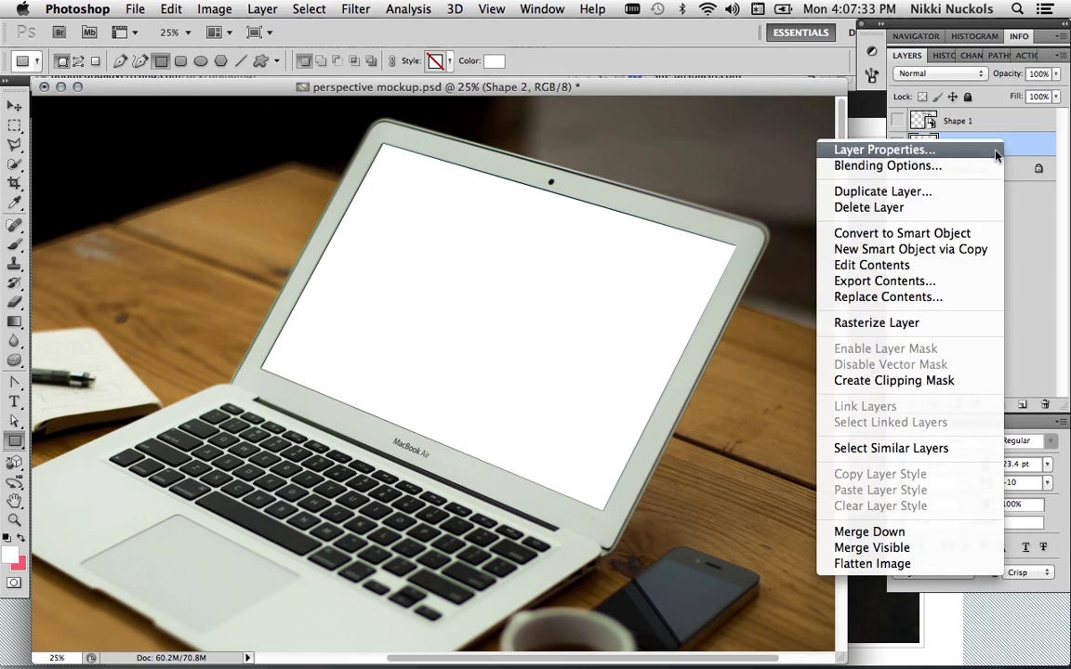
left_click(926, 267)
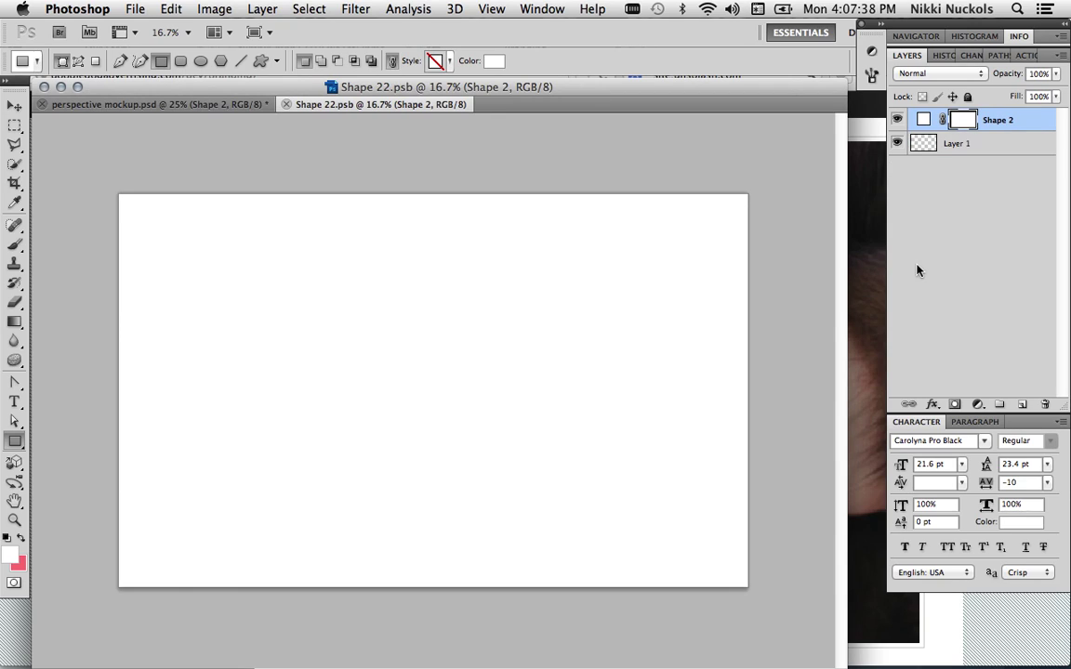
left_click(897, 119)
left_click(897, 120)
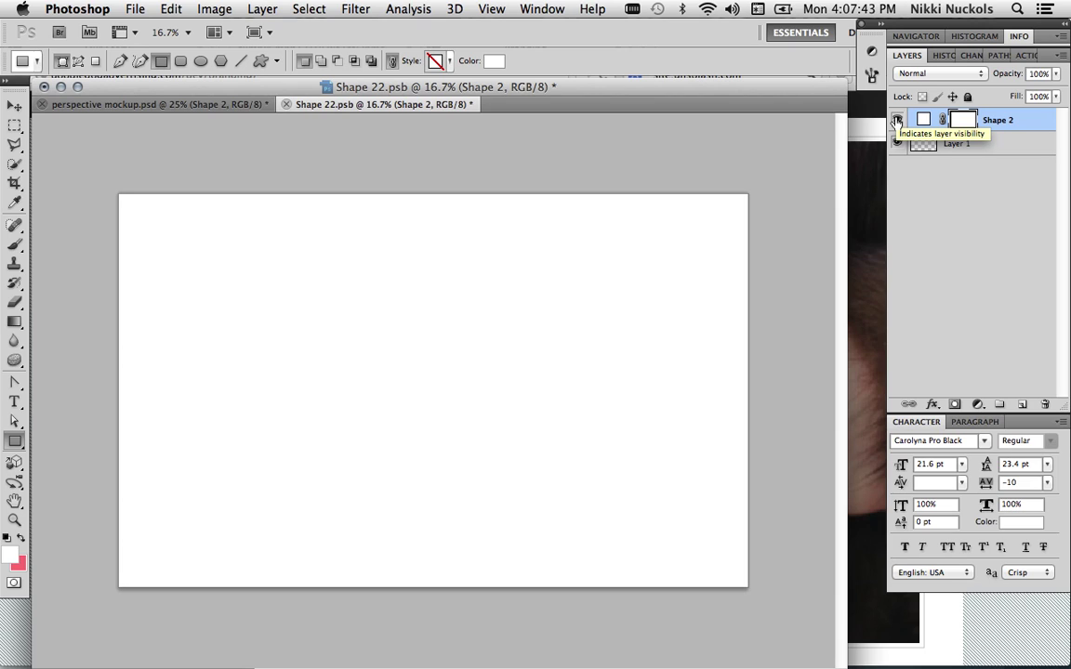
key("super+Tab")
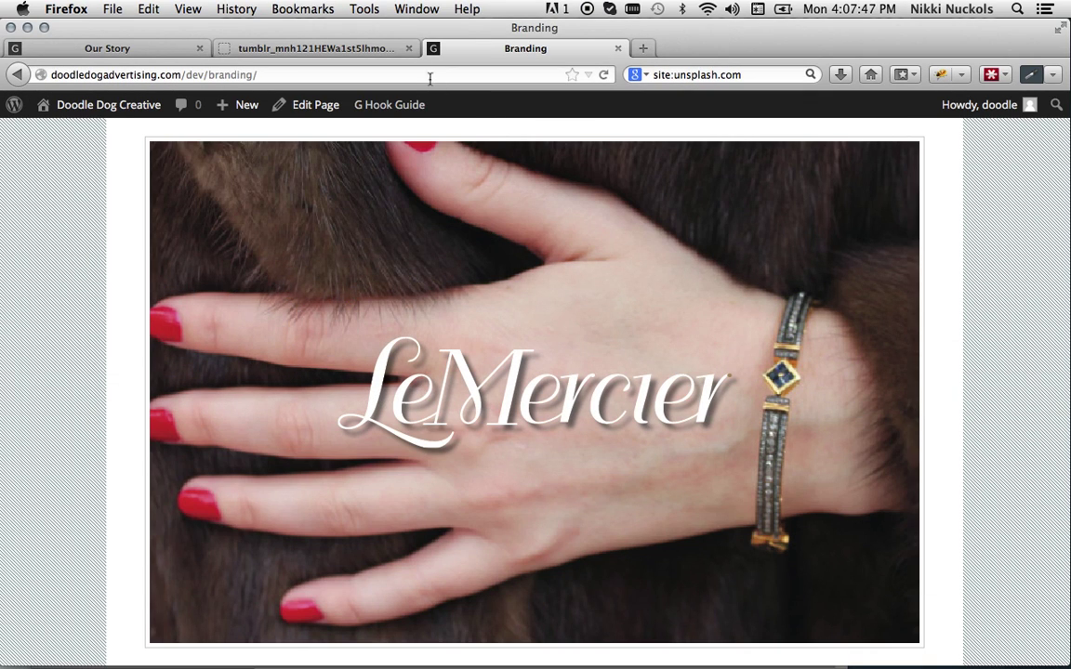
- Load the doodledogadvertising.com/dev/ home page in Firefox
mouse_move(153, 104)
left_click(210, 74)
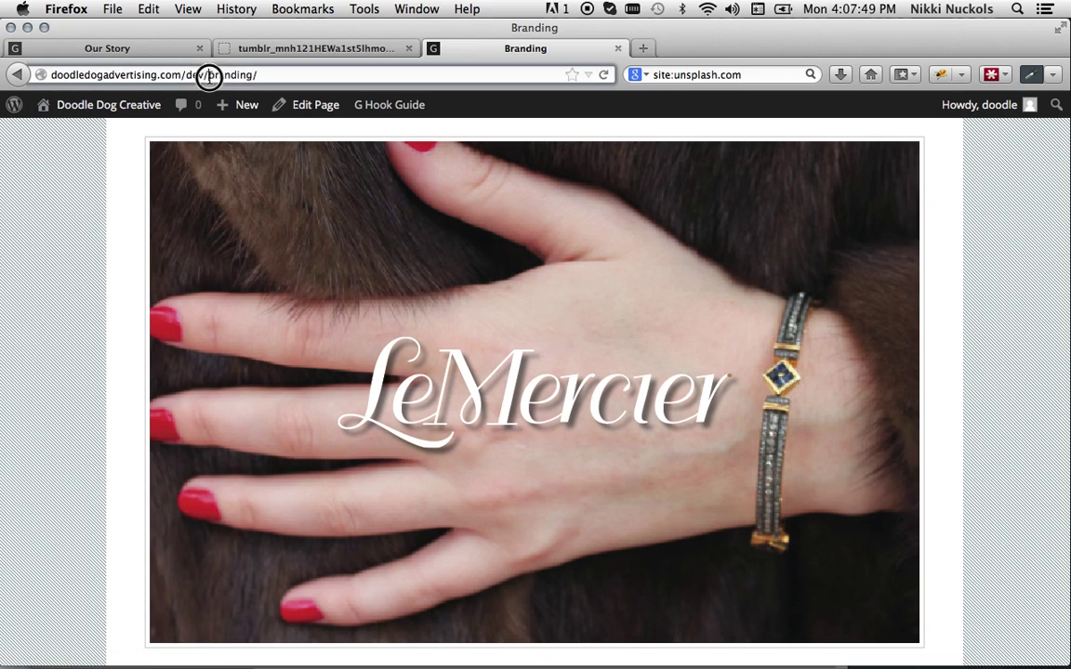
key("BackSpace")
key("BackSpace")
key("BackSpace")
key("BackSpace")
key("BackSpace")
key("BackSpace")
key("BackSpace")
key("BackSpace")
key("BackSpace")
key("BackSpace")
key("Return")
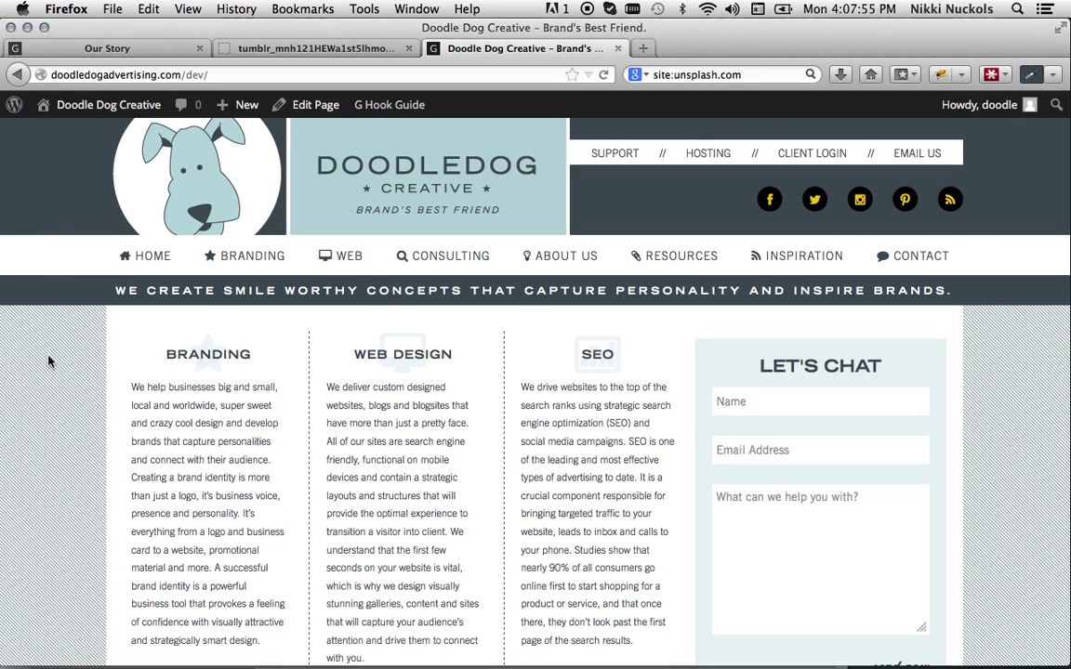
- Put Firefox in full screen with the Navigation Toolbar hidden, then return to Photoshop
left_click(187, 8)
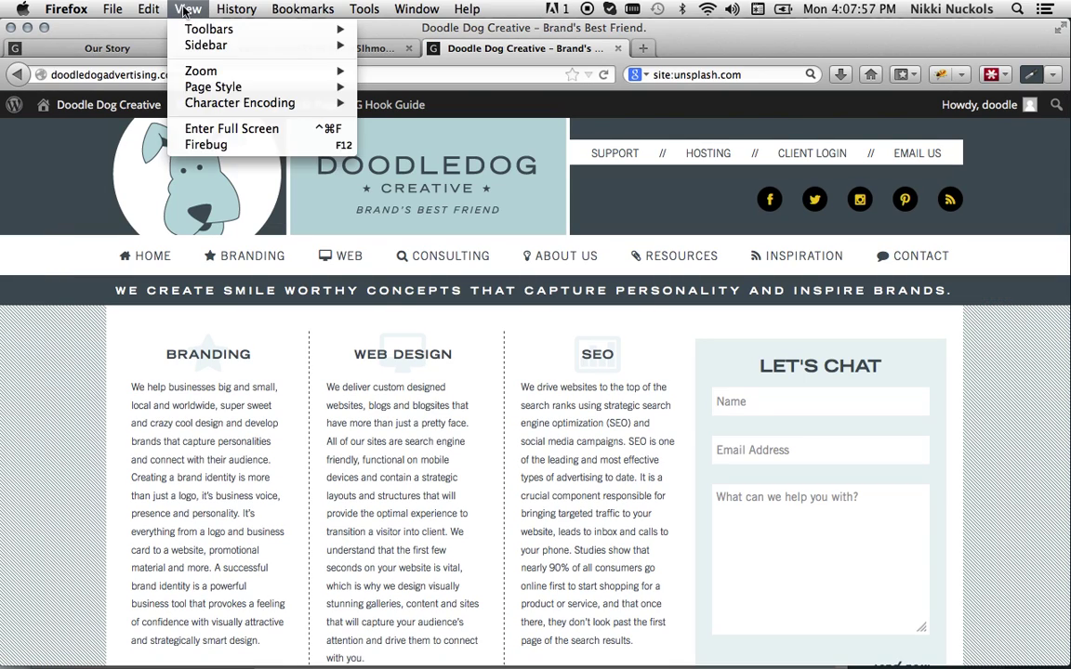
left_click(217, 130)
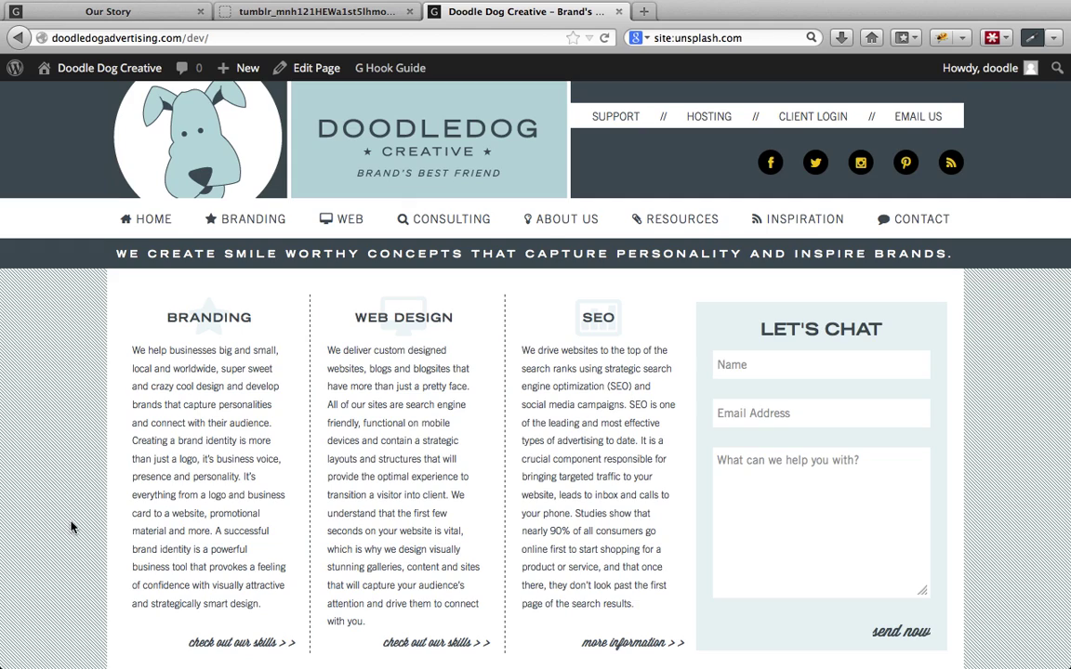
left_click(188, 9)
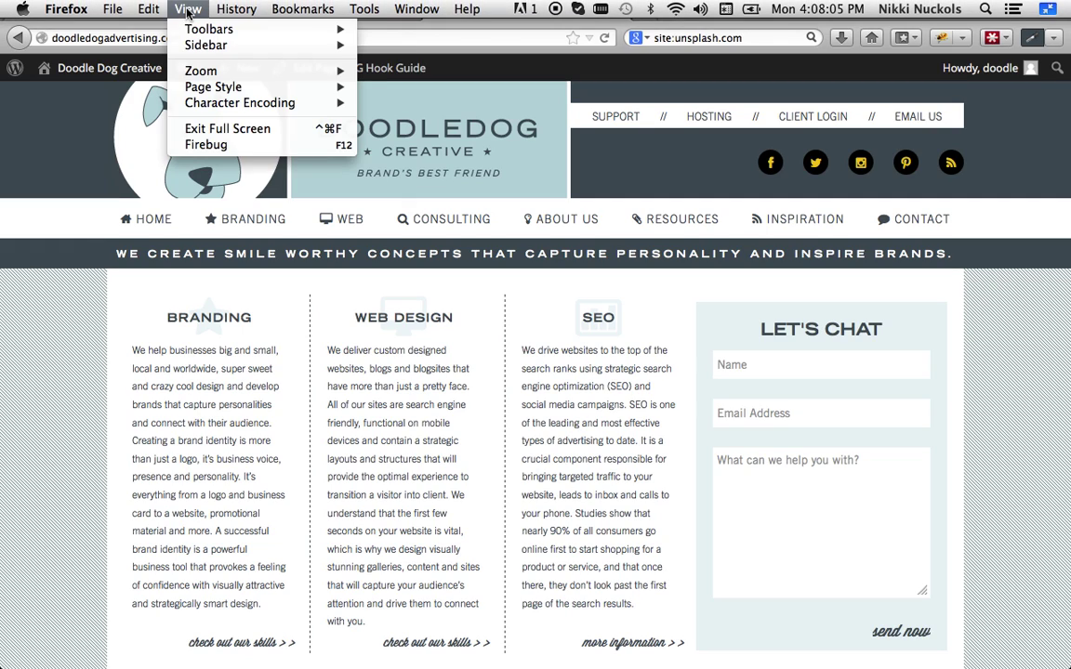
mouse_move(210, 32)
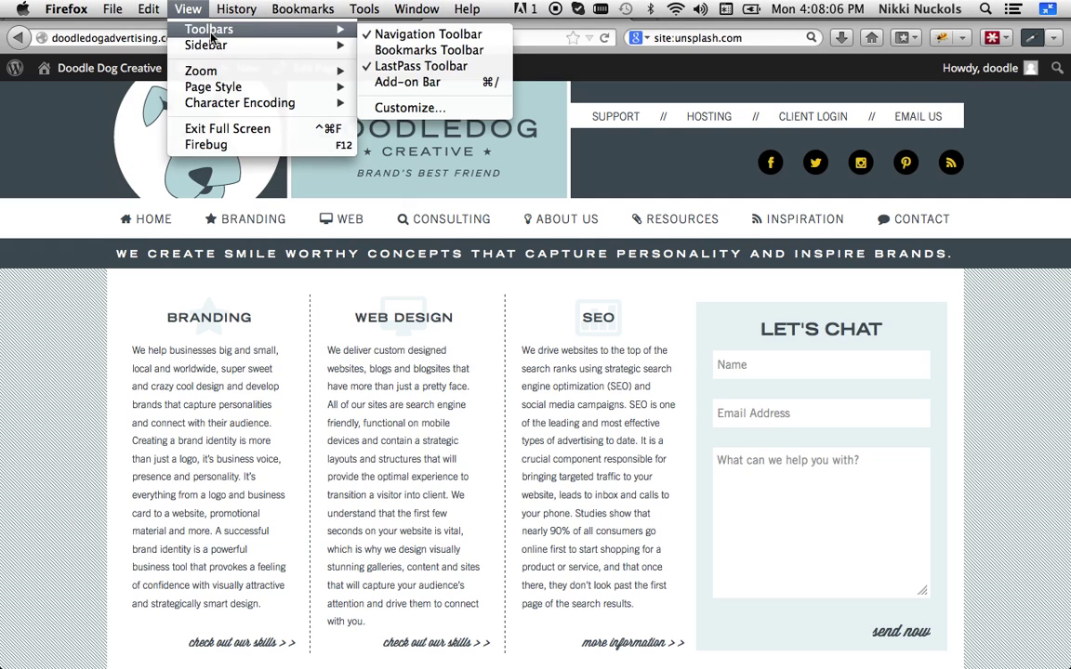
left_click(418, 34)
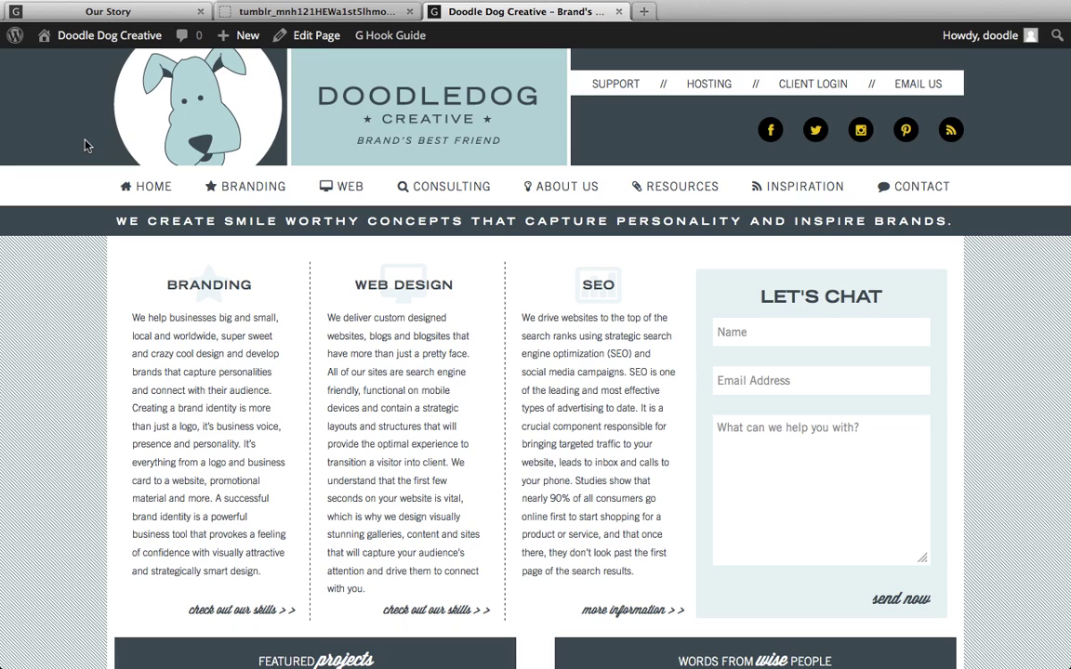
key("super+Tab")
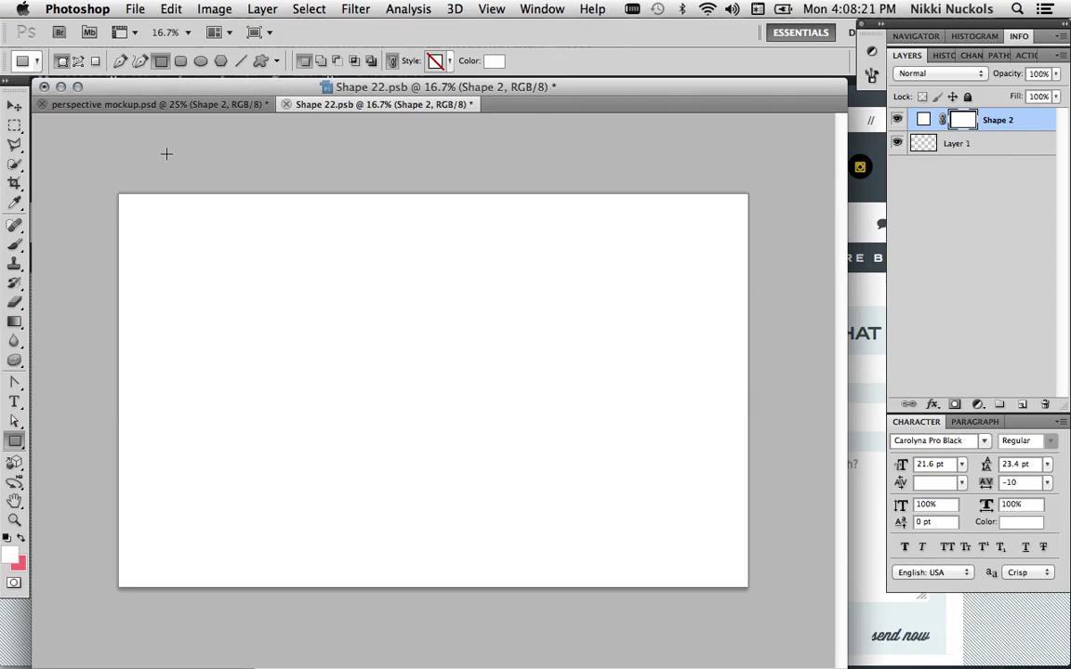
- Paste the website screenshot into Shape 22.psb with the Move tool active
key("super+v")
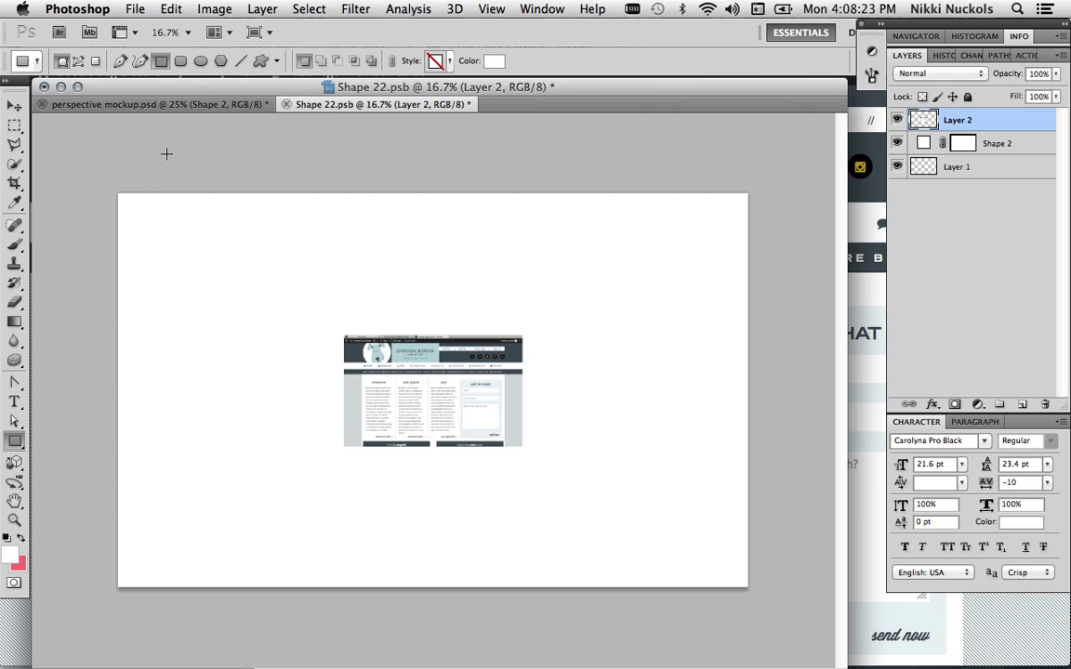
key("v")
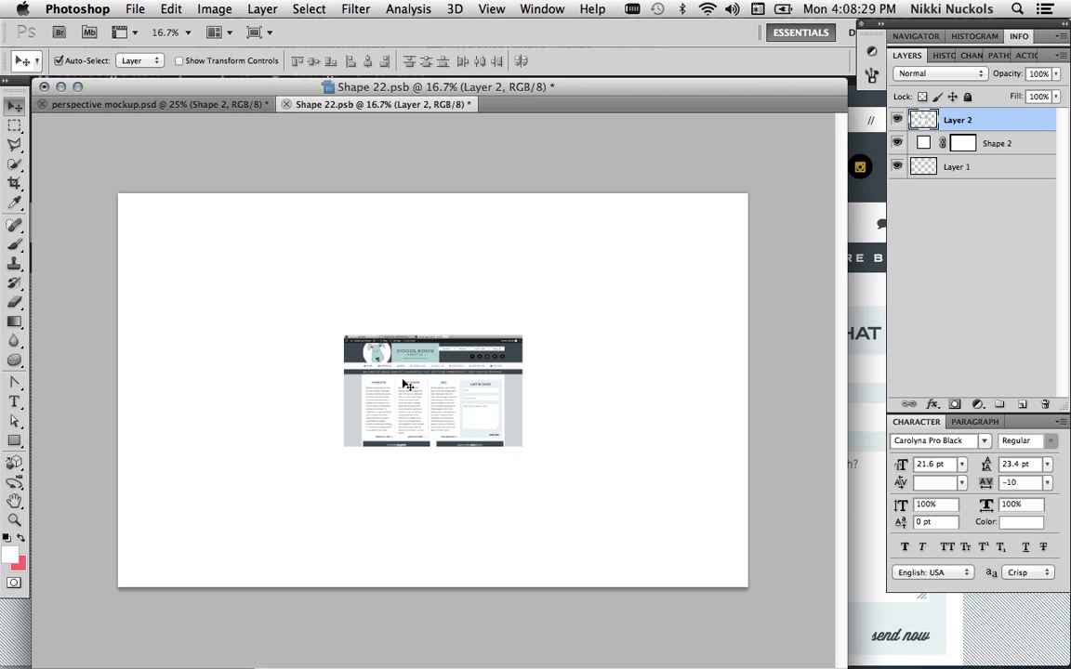
key("super+t")
key("Return")
- Move the screenshot to the canvas's top-left corner and scale it to fill the white canvas
key("super+t")
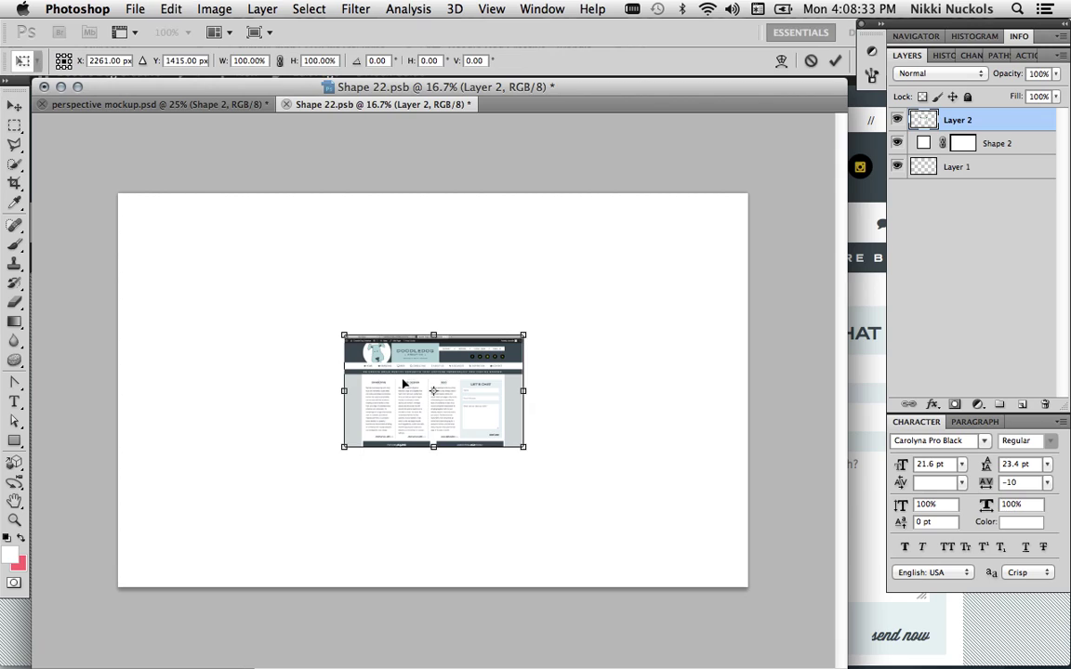
left_click_drag(404, 384, 182, 244)
left_click_drag(296, 304, 746, 589)
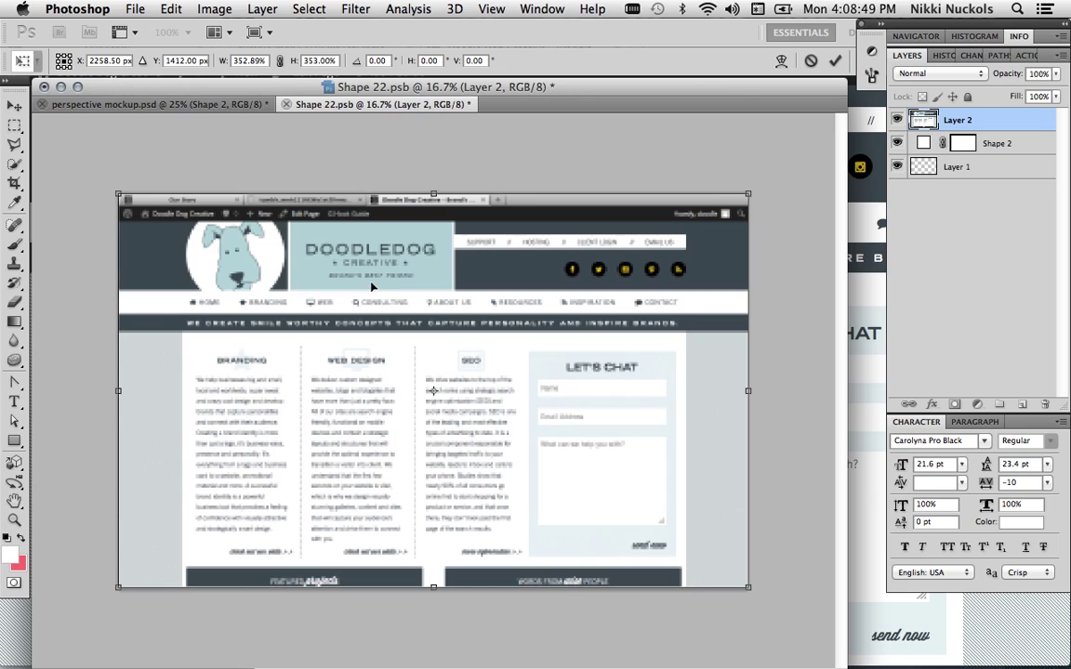
left_click_drag(371, 283, 370, 292)
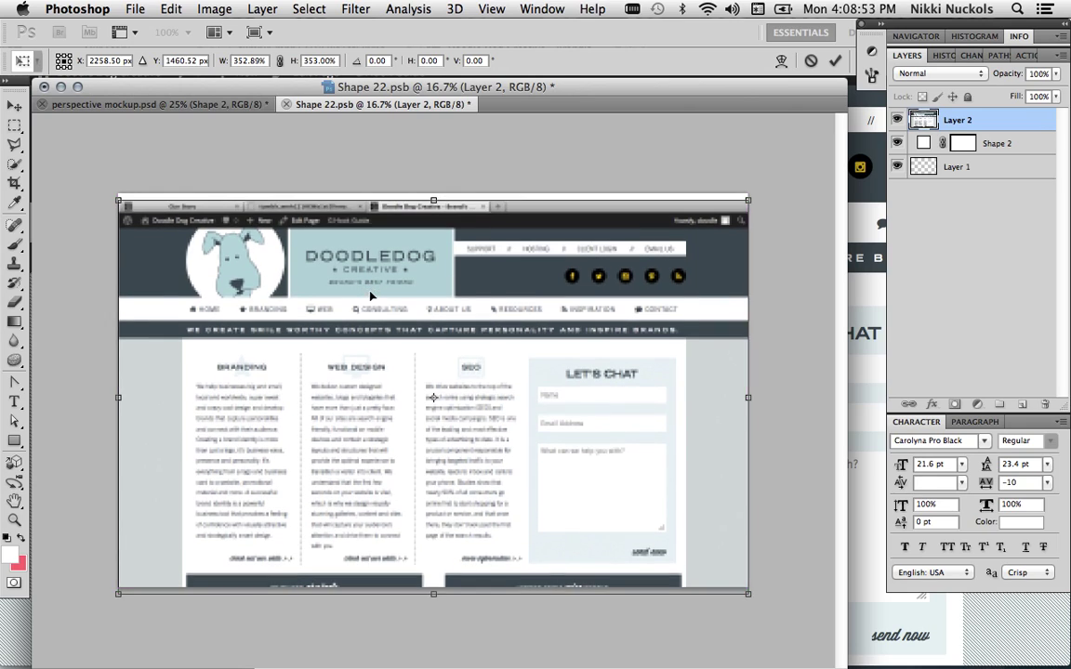
double_click(371, 294)
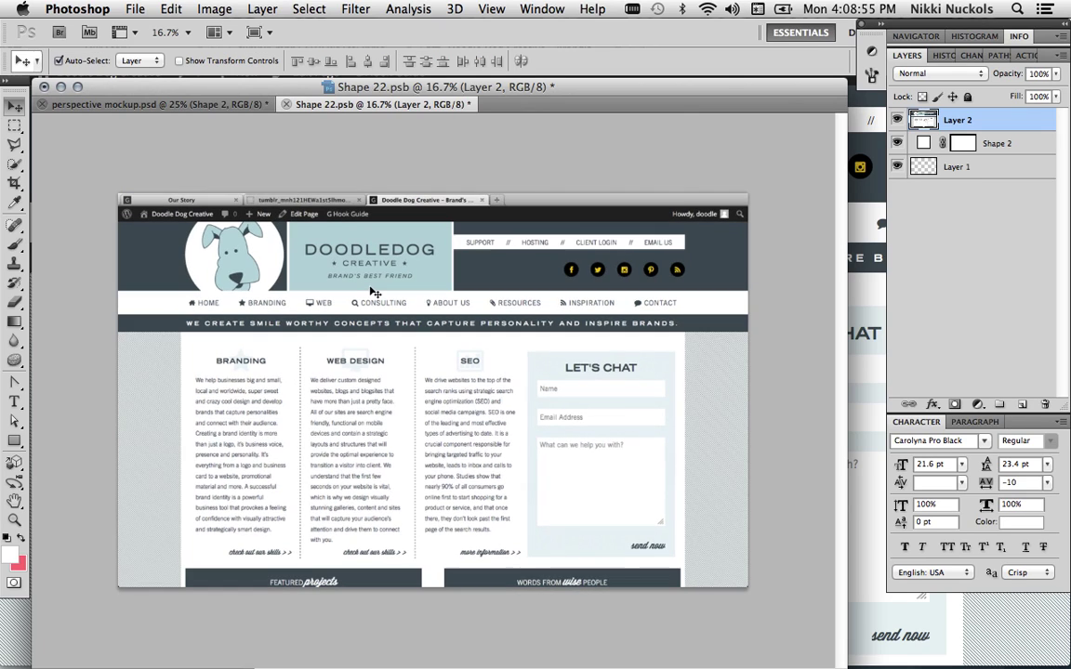
- Nudge Layer 2 upward and stretch it proportionally downward
key("super+t")
key("shift+Up")
key("shift+Up")
key("shift+Up")
key("shift+Up")
key("shift+Up")
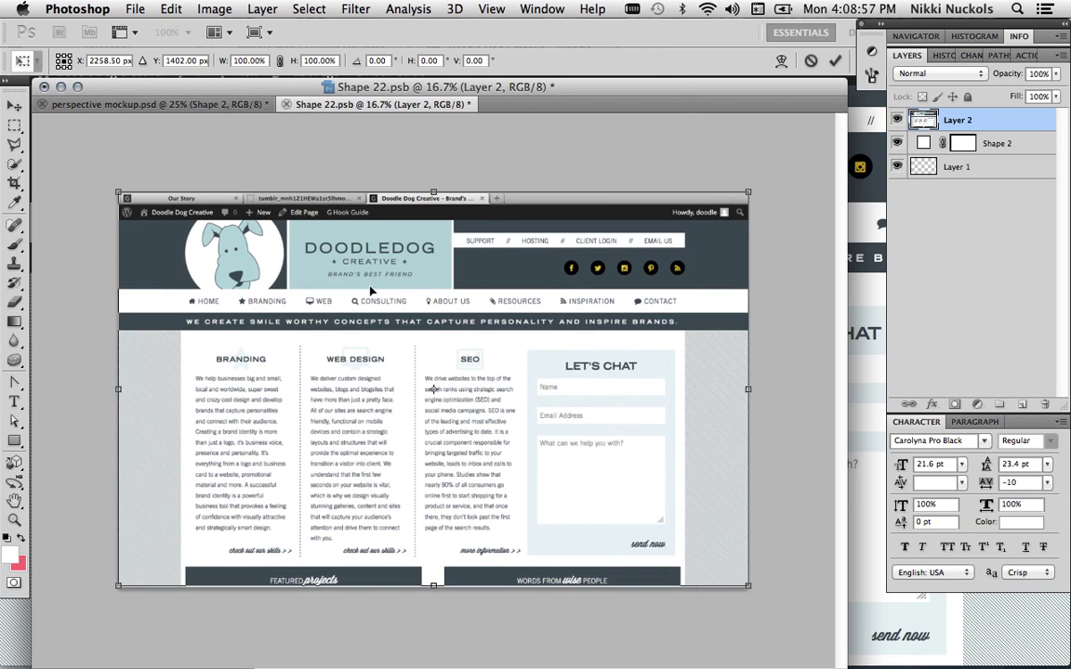
key("shift+Up")
key("shift+Up")
key("shift+Up")
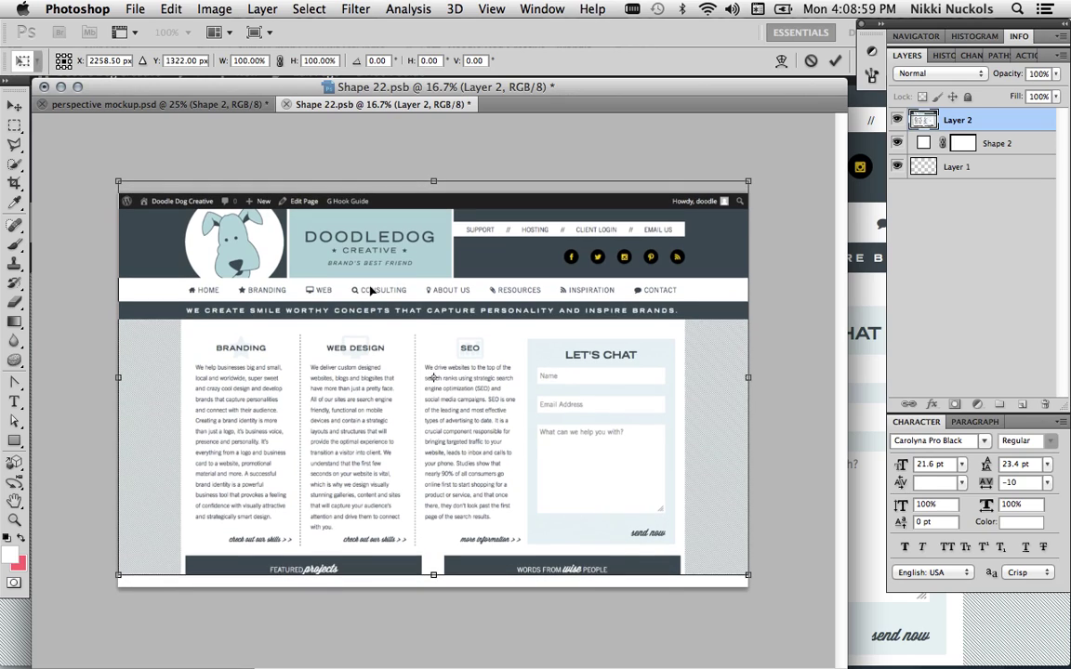
left_click_drag(433, 574, 434, 585)
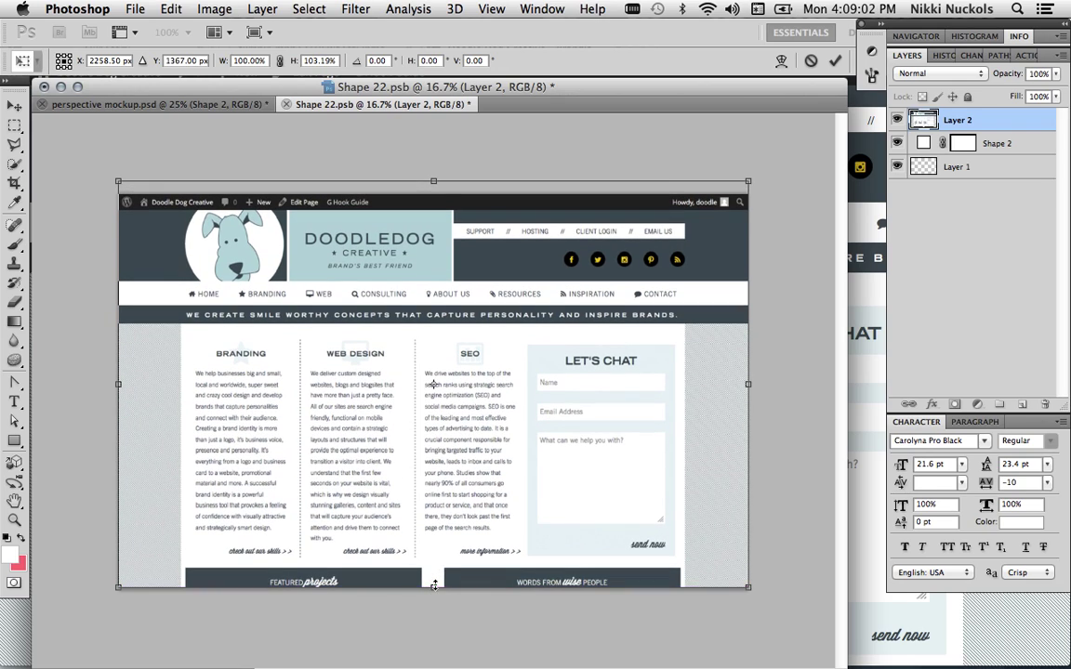
left_click(279, 60)
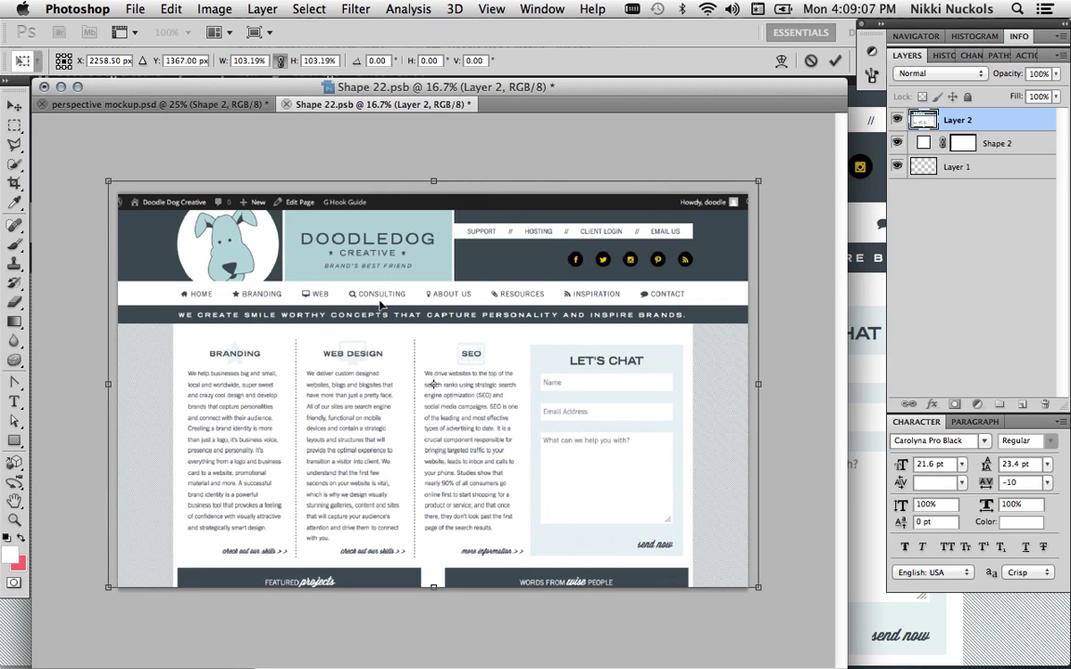
key("Return")
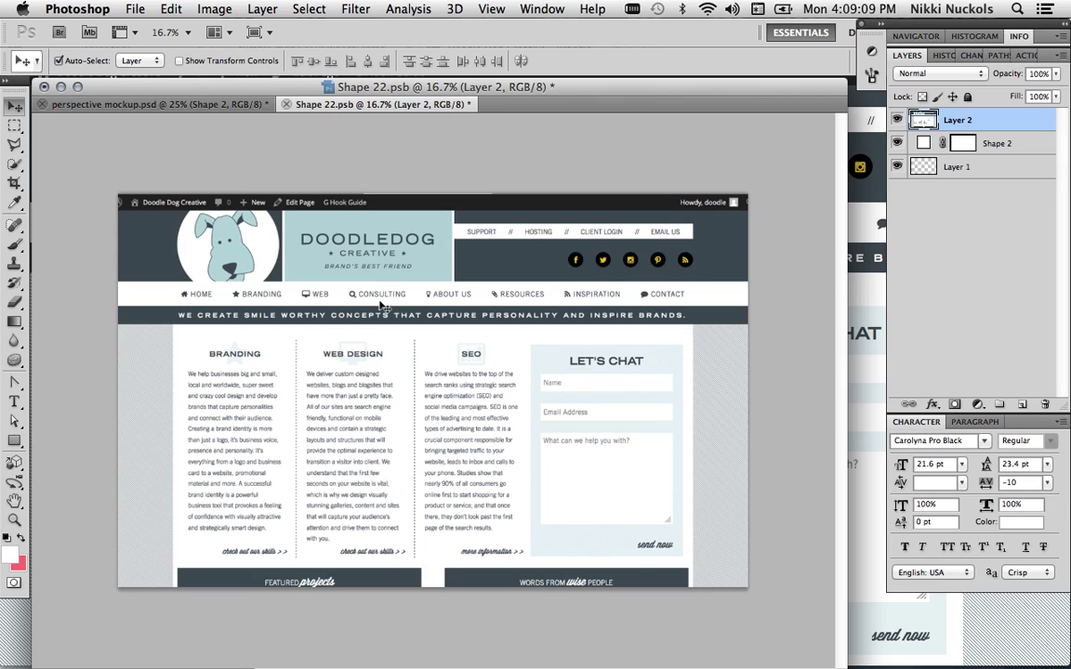
- Nudge Layer 2 up about 20 px and enlarge it proportionally to 104.46%, reaching the canvas bottom
key("shift+Up")
key("shift+Up")
key("shift+Up")
key("shift+Up")
key("shift+Up")
key("shift+Up")
key("shift+Up")
key("shift+Up")
key("shift+Up")
key("shift+Up")
key("shift+Up")
key("shift+Up")
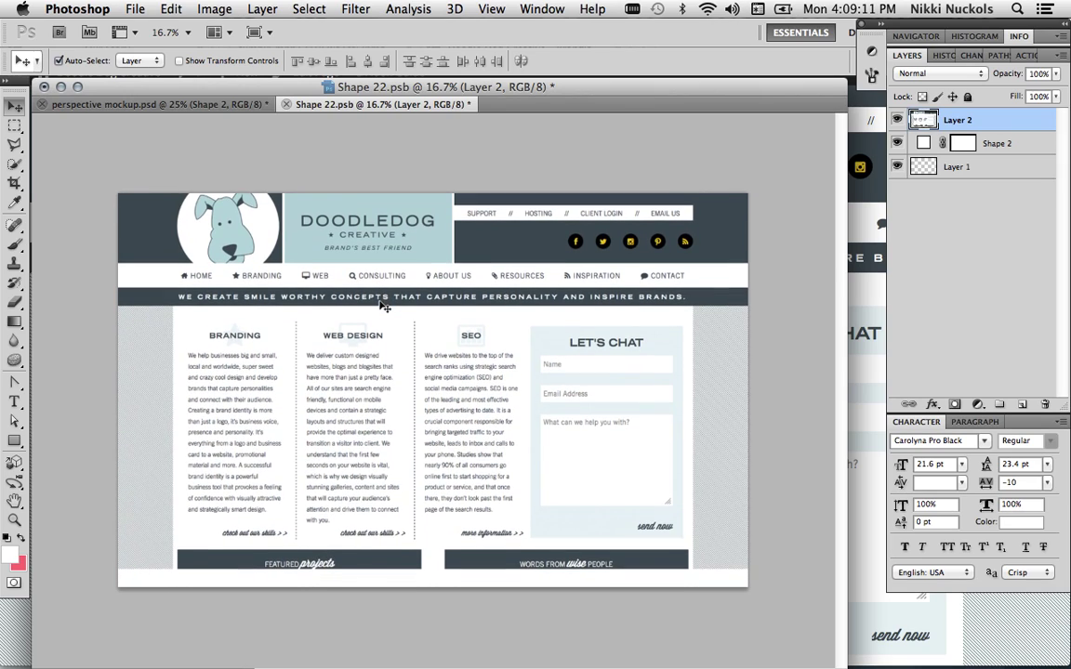
key("ctrl+t")
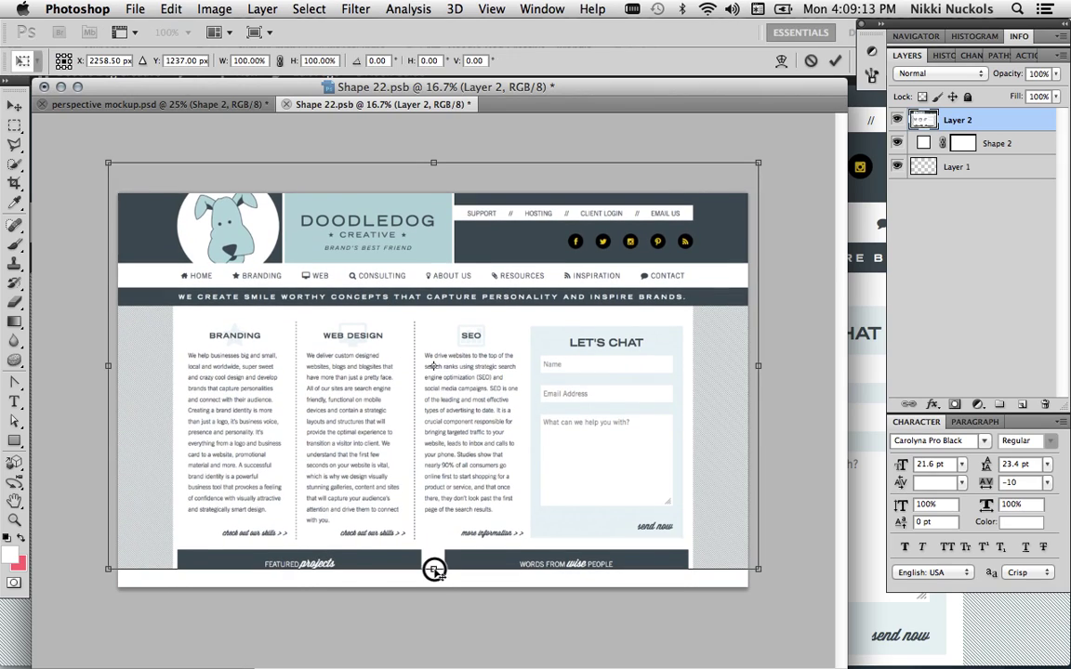
left_click_drag(433, 568, 433, 586)
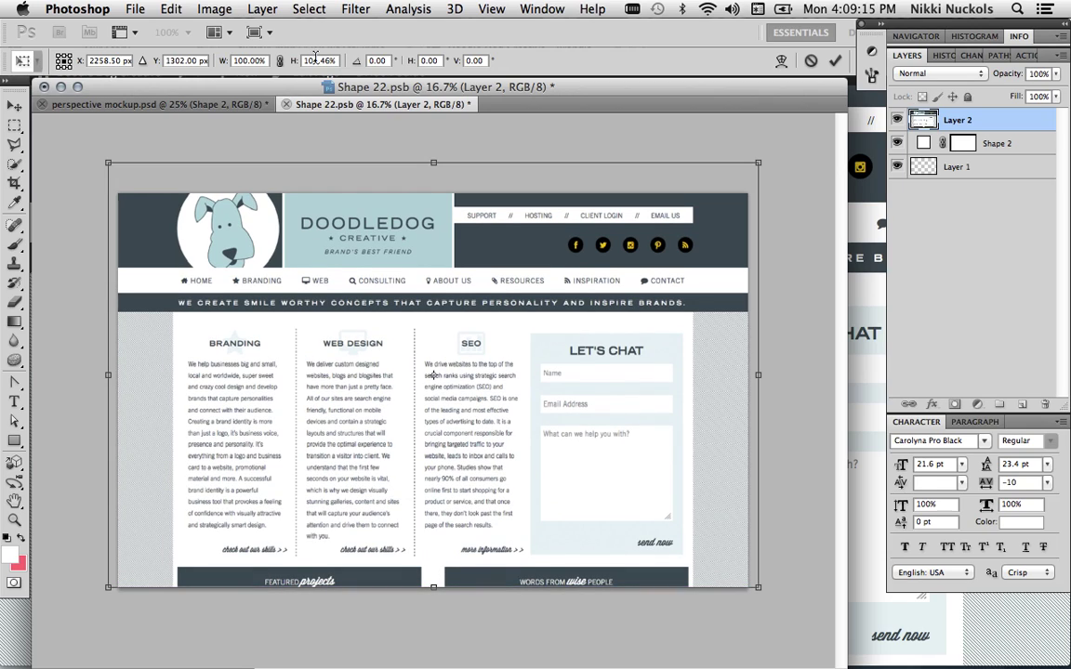
left_click(280, 61)
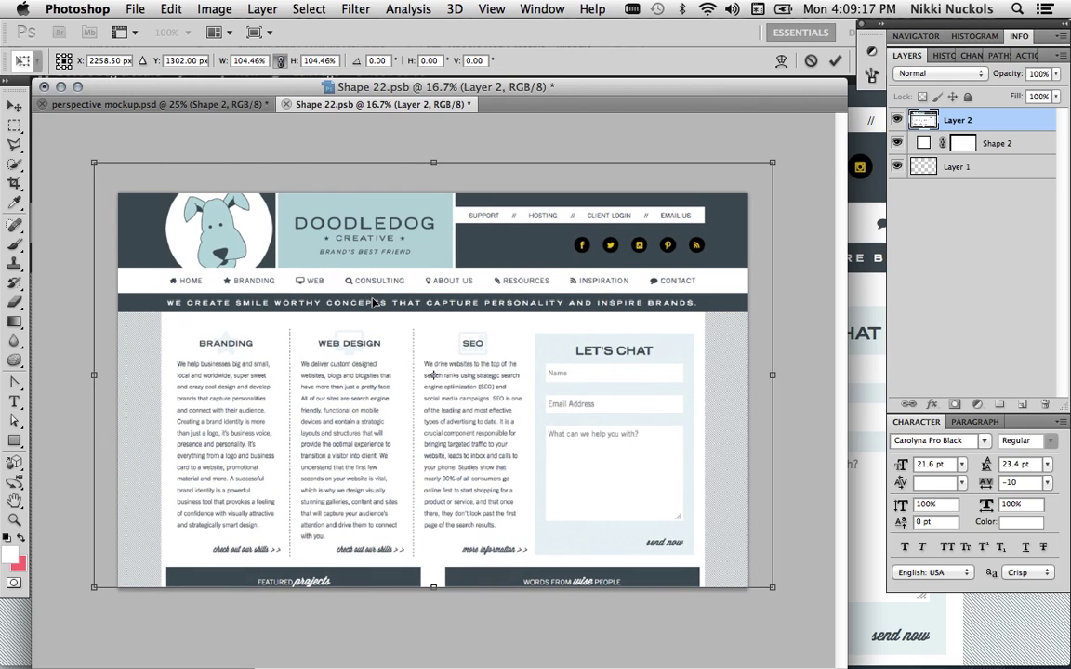
key("Return")
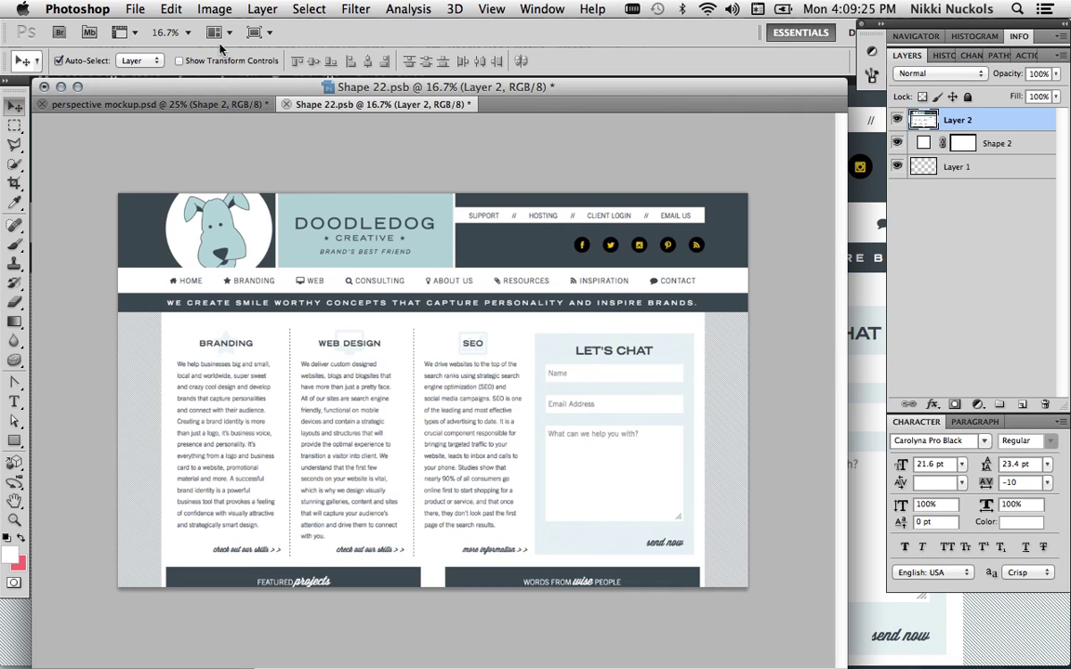
- Save the smart object and return to perspective mockup.psd
left_click(137, 10)
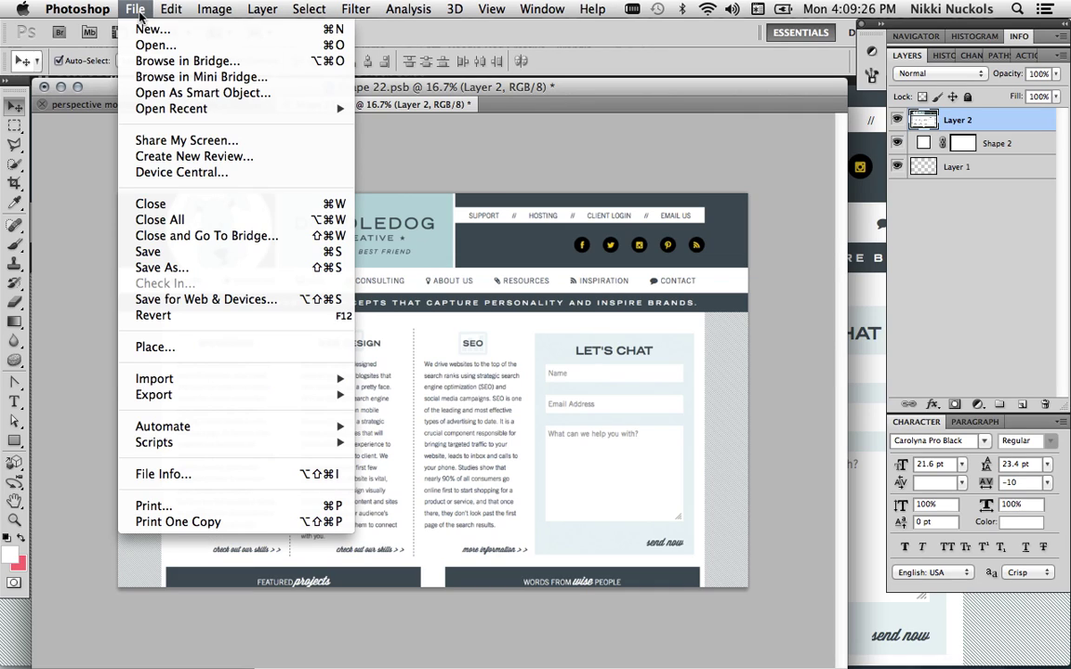
left_click(147, 251)
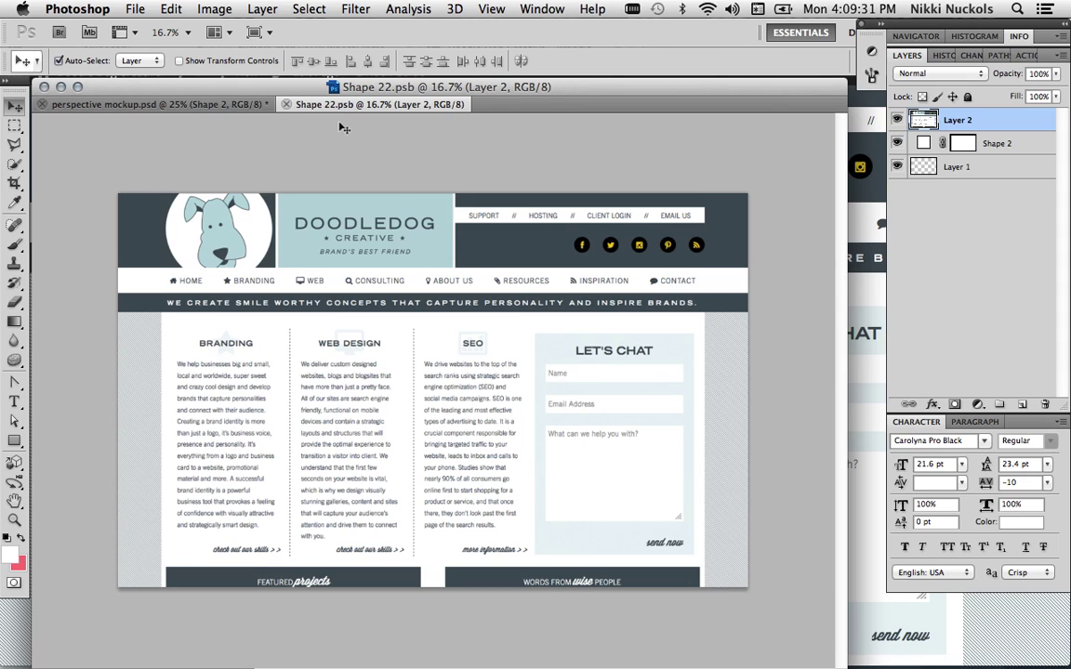
left_click(230, 108)
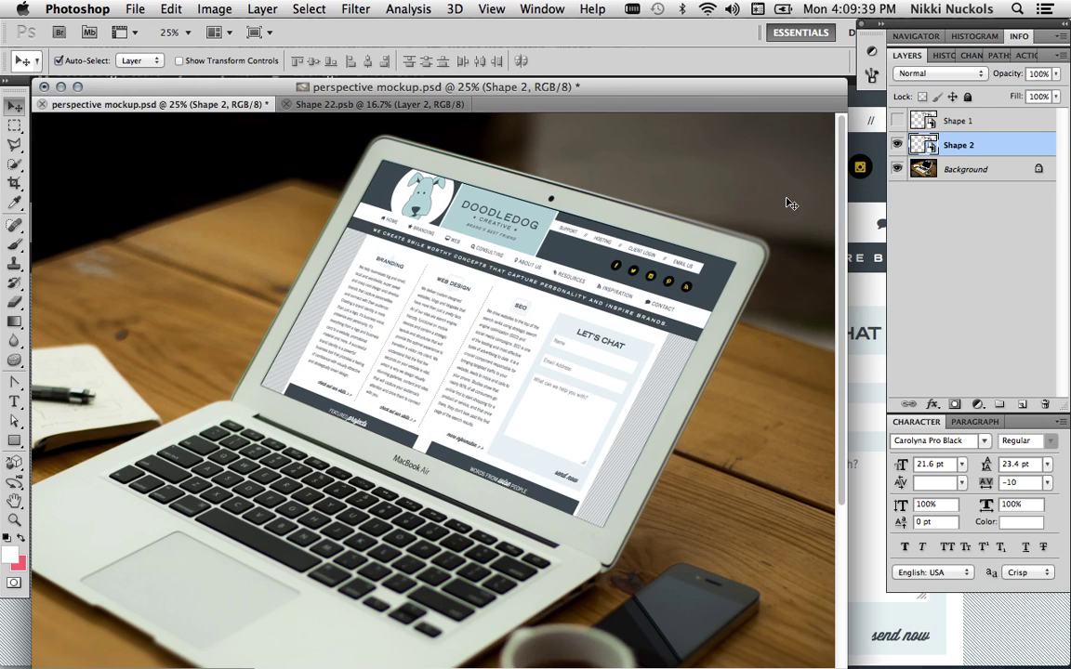
- Reapply the Shape 2 transform and zoom out to 12.5% to view the whole mockup
key("super+t")
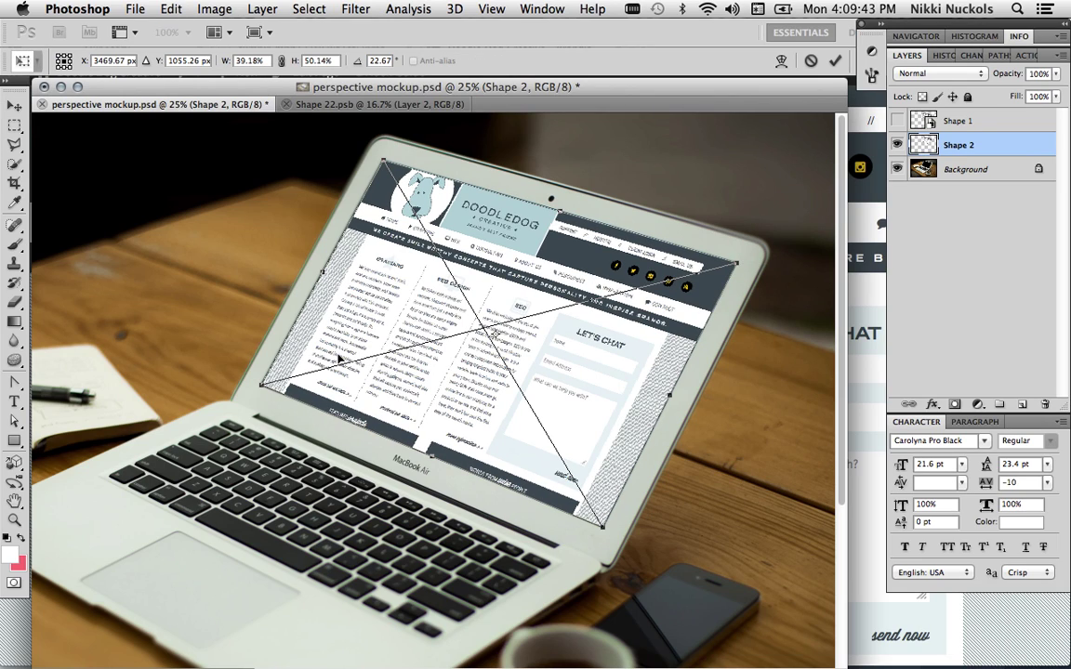
key("Return")
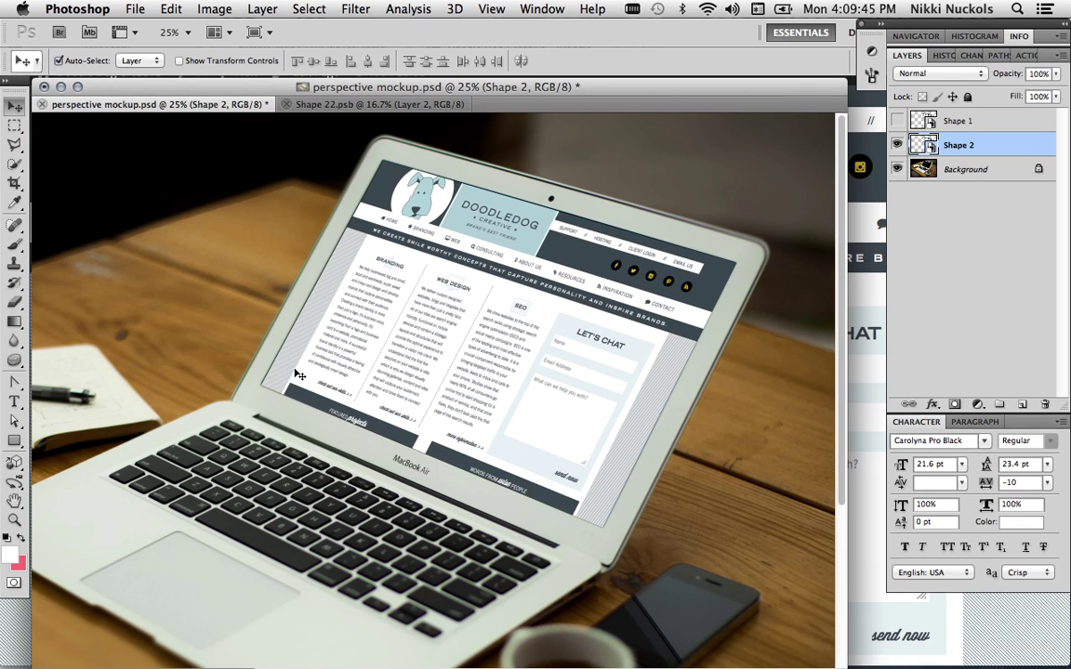
key("super+minus")
key("super+minus")
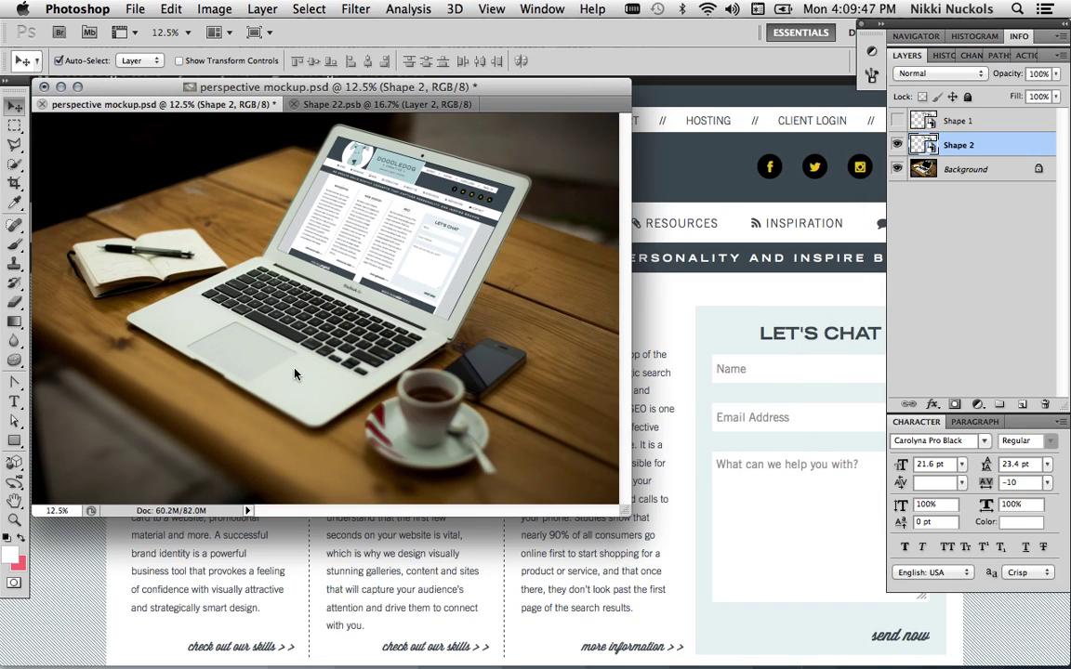
- Enlarge the document window and confirm in Image Size that the photo is 5616 × 3744 px
left_click_drag(617, 507, 868, 655)
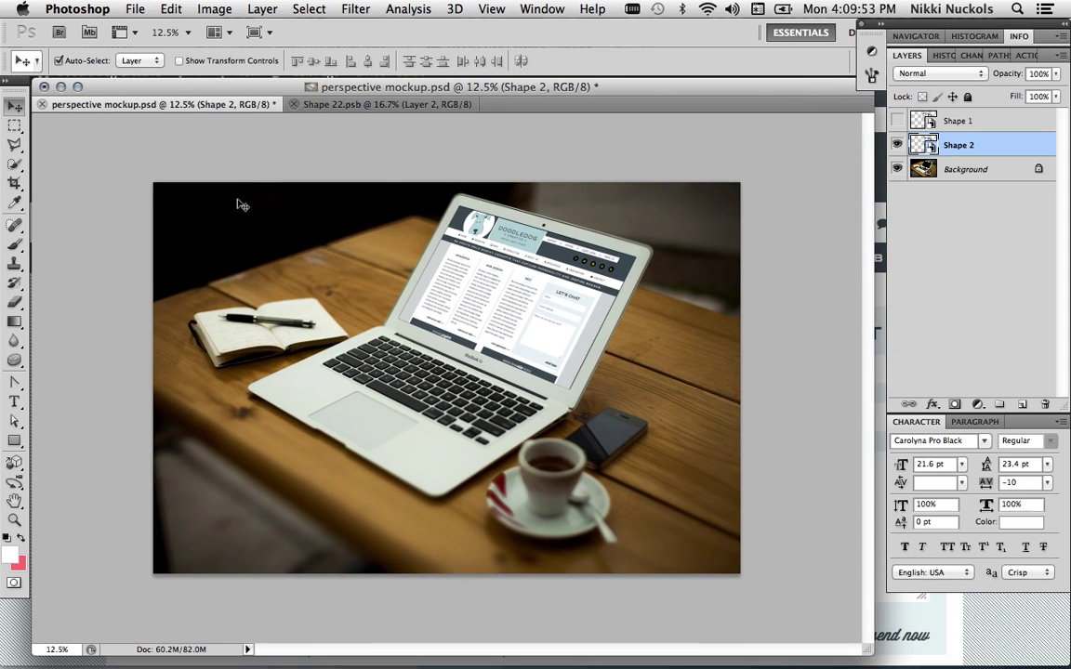
left_click(214, 9)
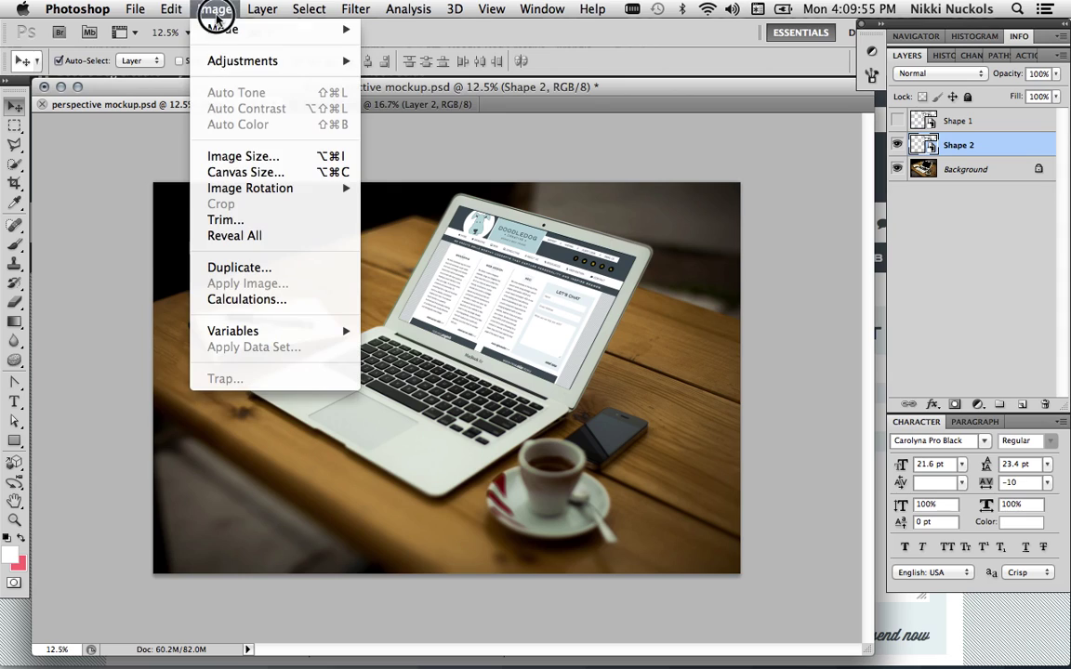
left_click(264, 156)
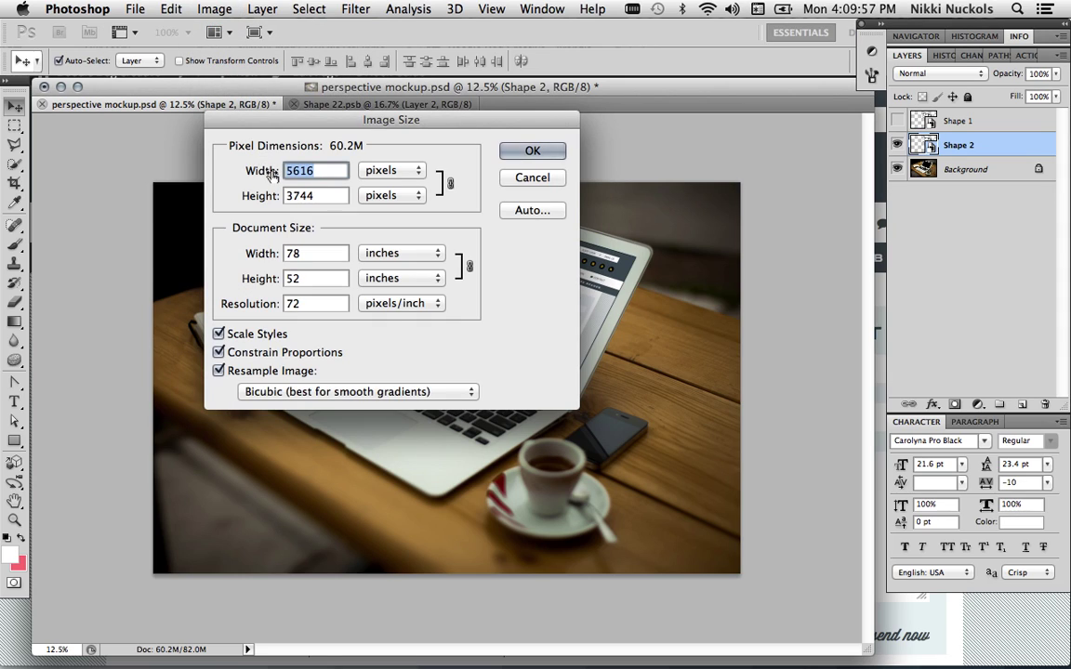
left_click(551, 179)
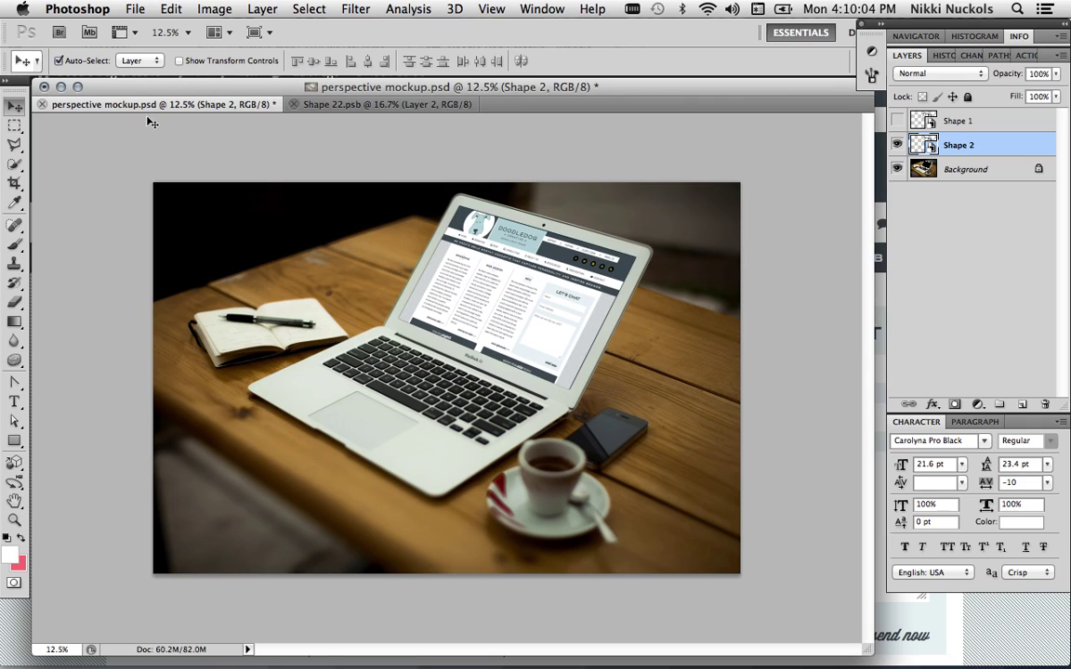
right_click(970, 146)
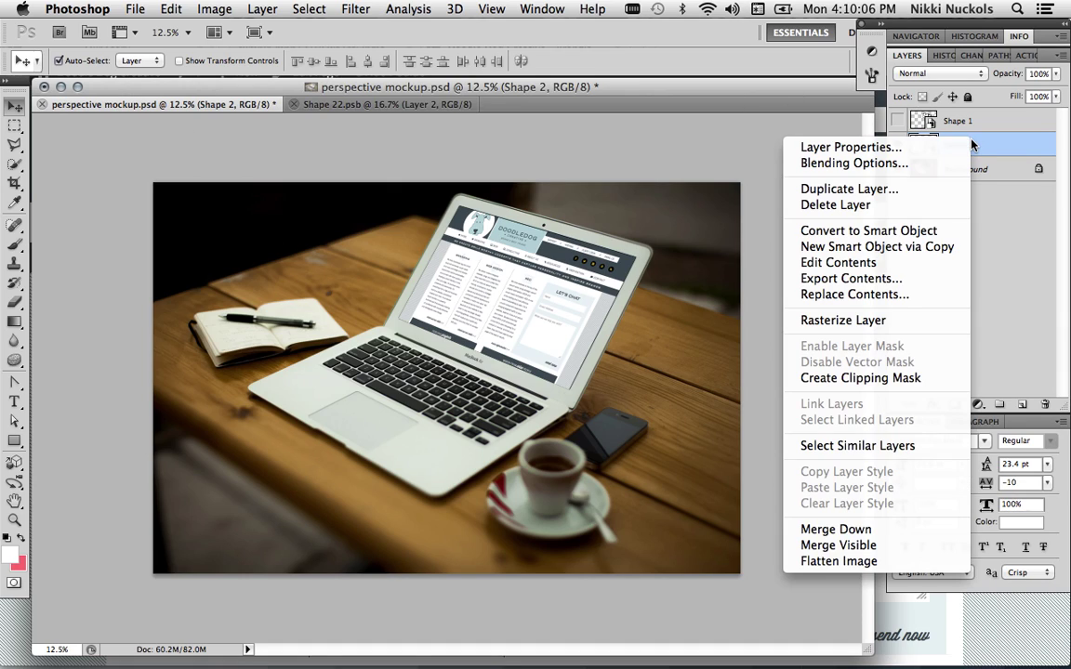
left_click(267, 97)
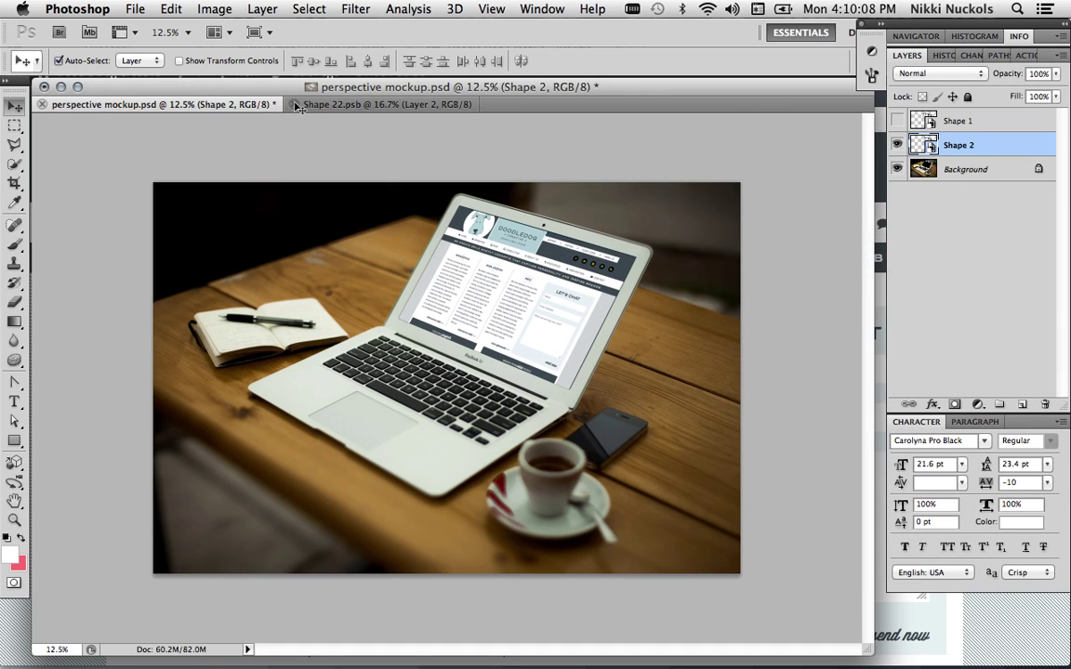
left_click(293, 104)
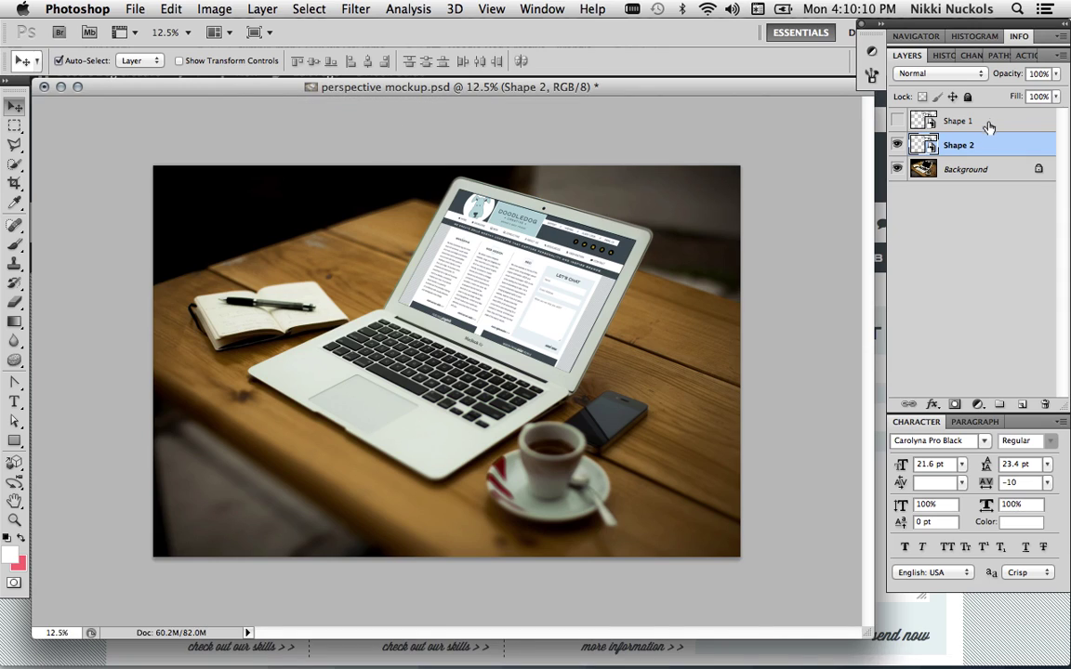
right_click(984, 152)
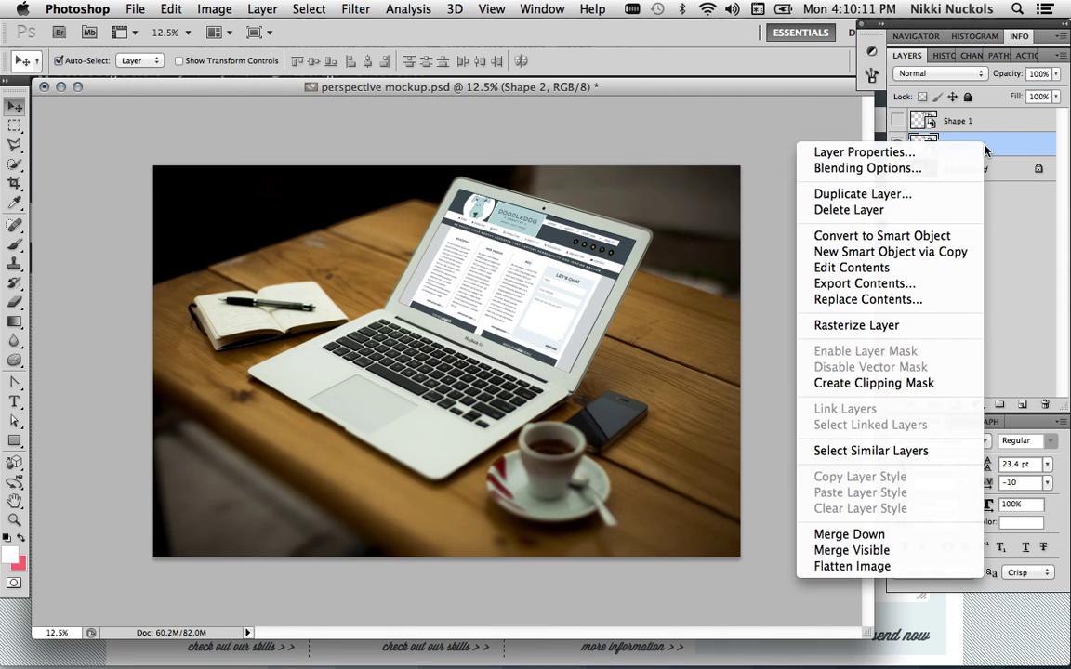
left_click(902, 268)
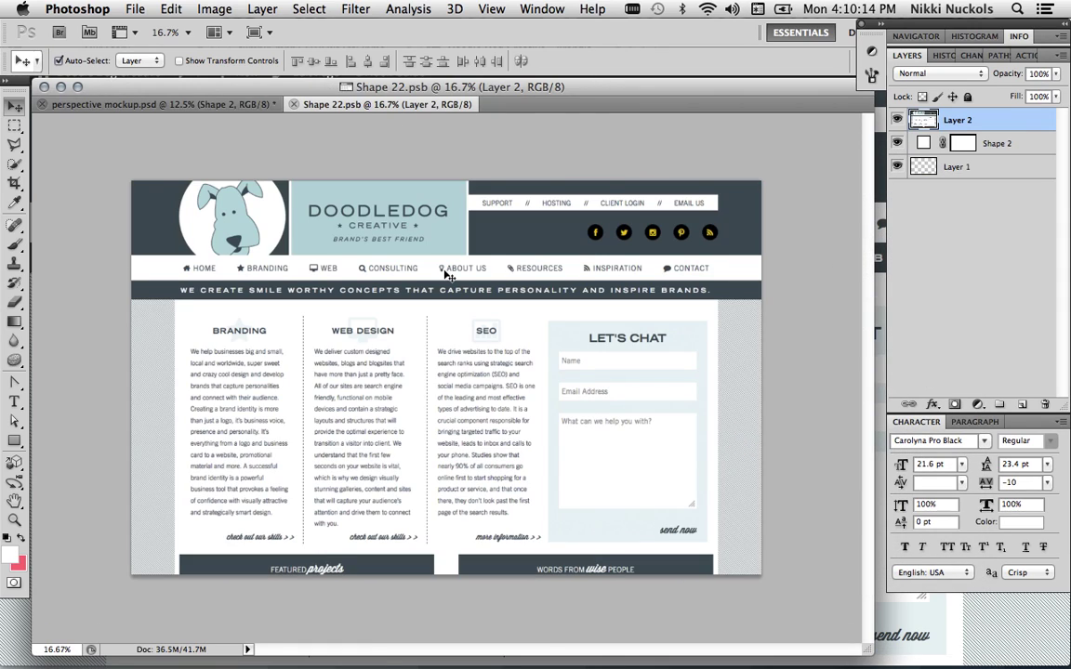
left_click(897, 120)
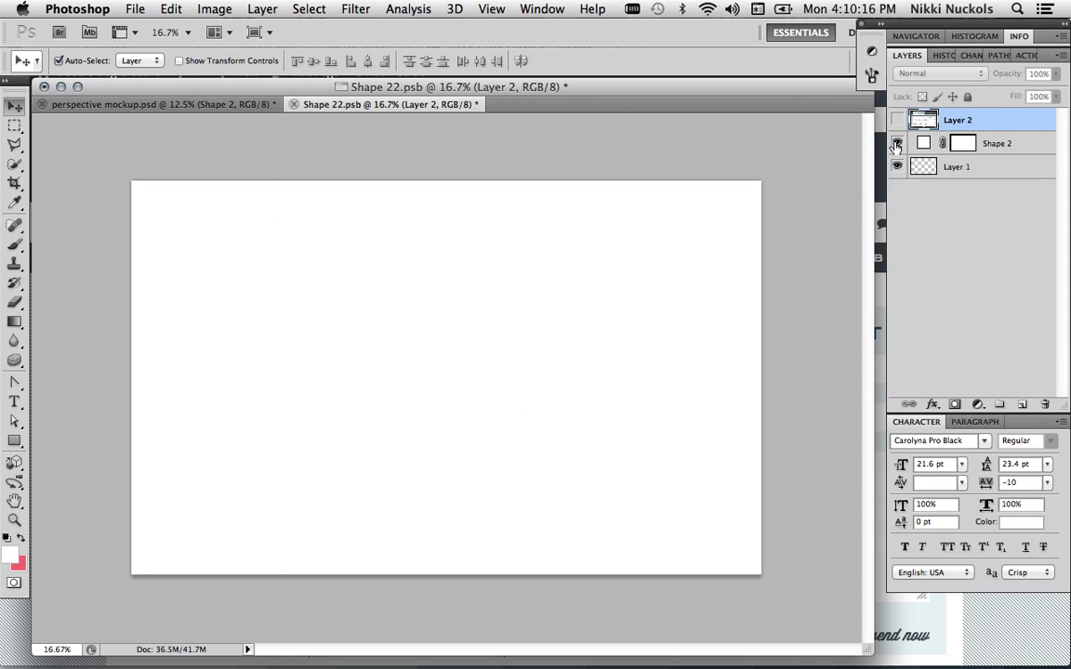
left_click(896, 121)
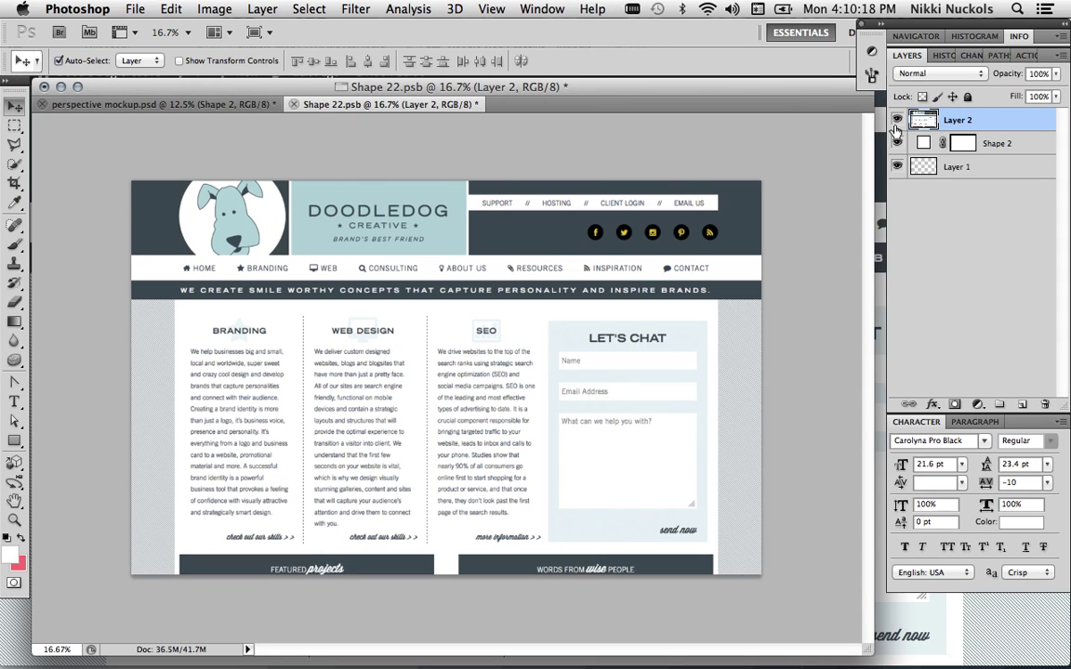
left_click(224, 108)
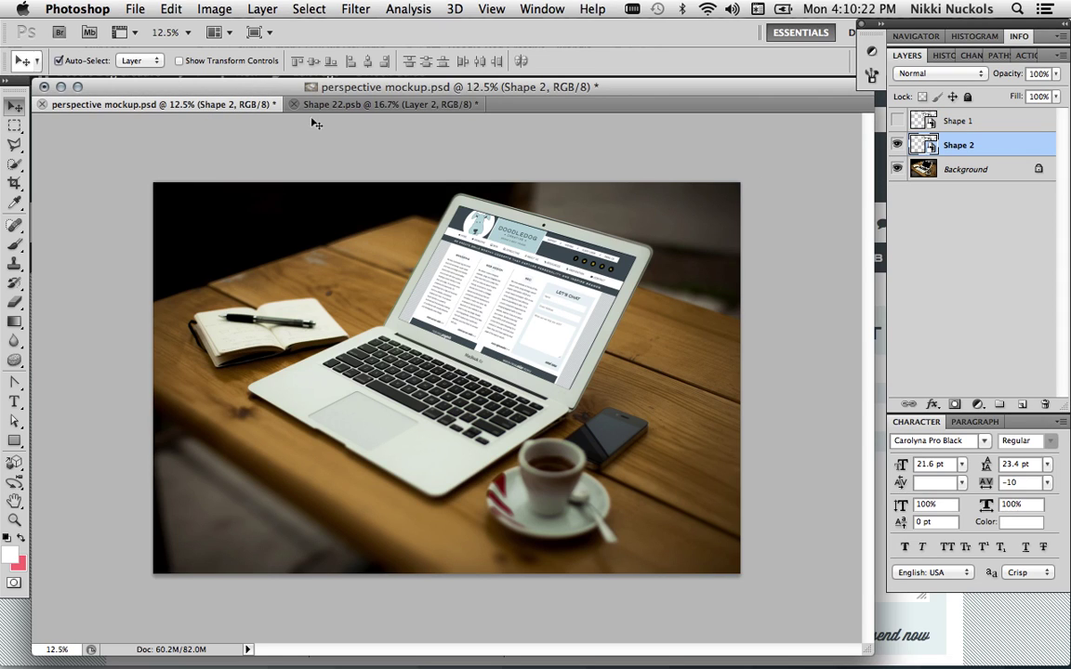
left_click(332, 105)
left_click(240, 105)
- Switch from Photoshop to the Doodle Dog Creative page and stop the screen recording
key("super+Tab")
key("super+Tab")
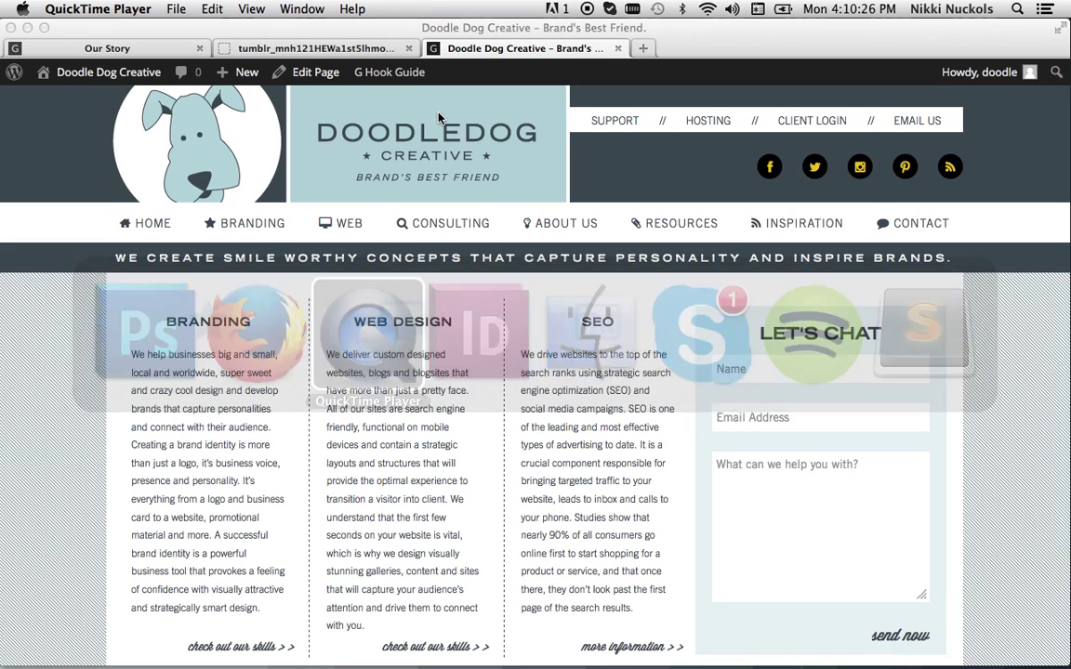
left_click(588, 11)
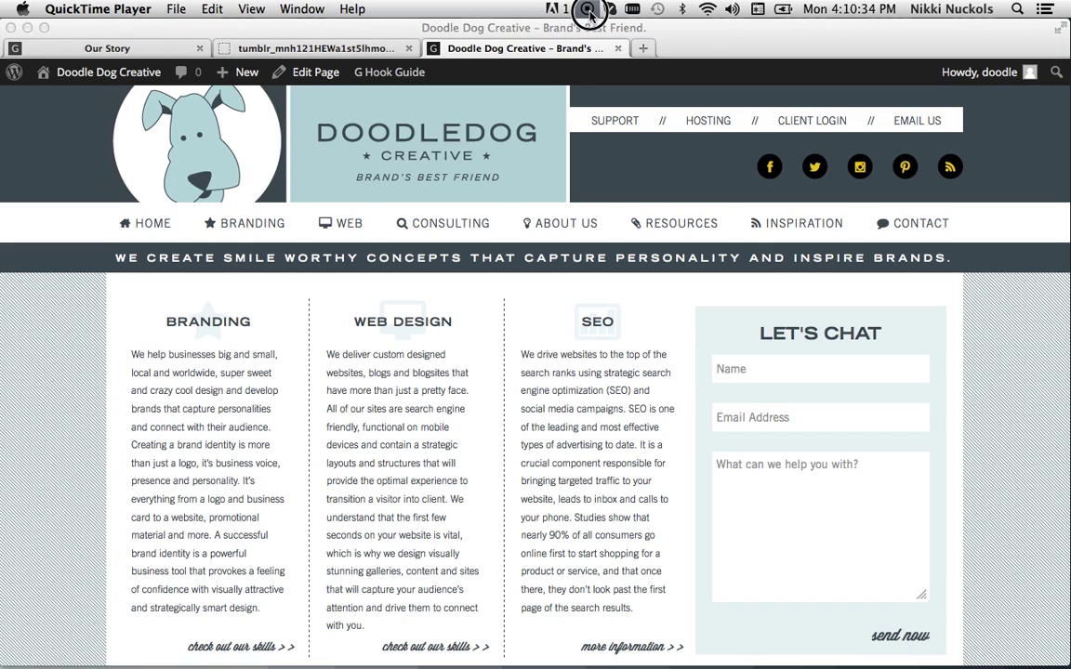